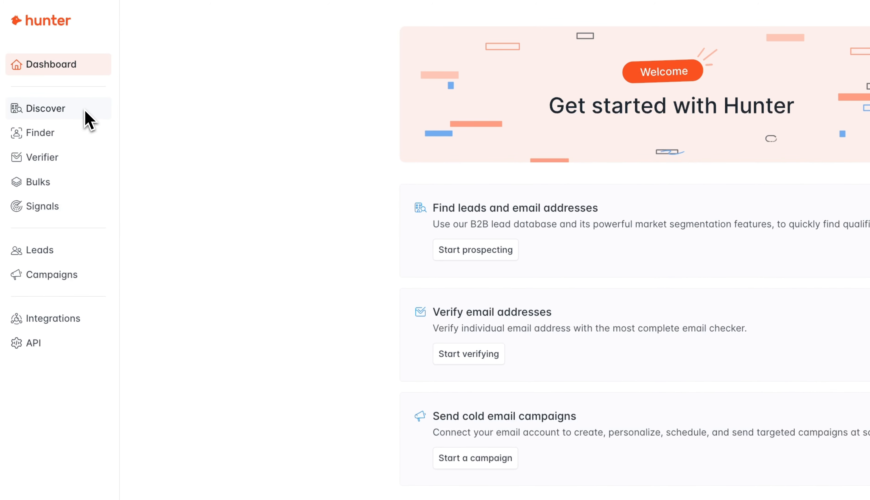
Step: Go to Hunter's Discover page, which shows the saved 'US Dentists' search with 3,696 results
{"action": "left_click", "coordinate": [85, 111]}
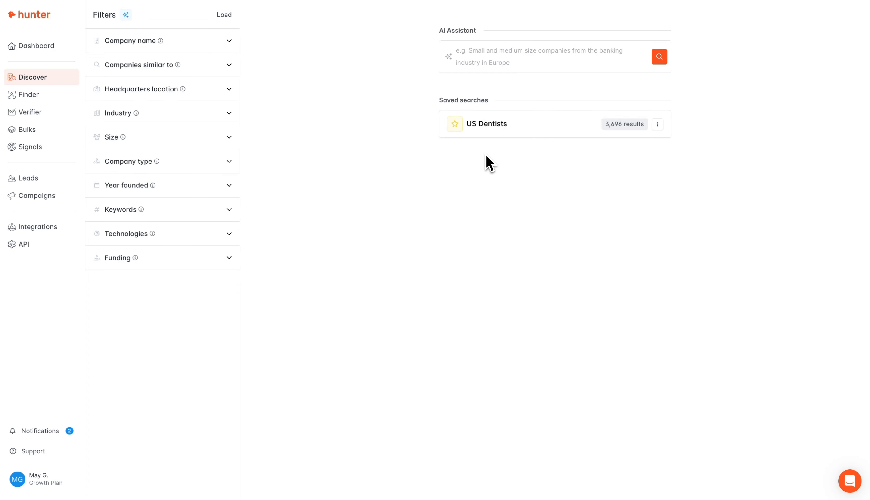
Step: Add a Headquarters location filter of United States, giving 7,243,766 matching companies
{"action": "left_click", "coordinate": [205, 90]}
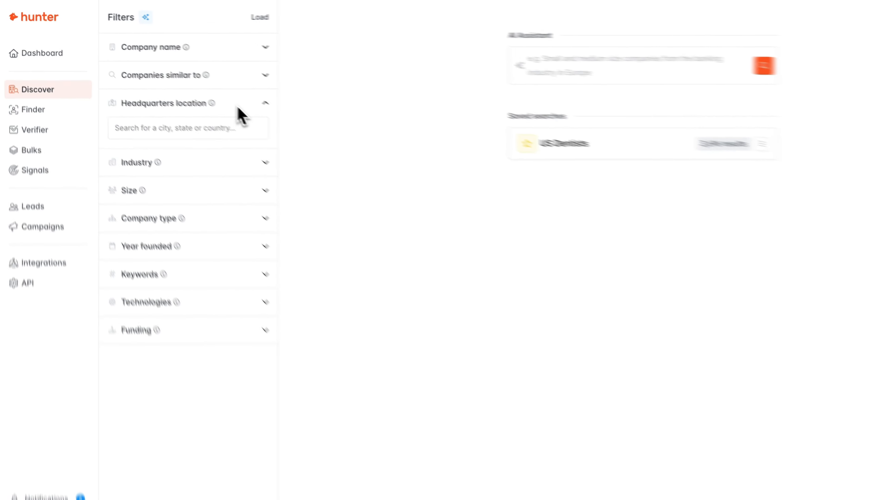
{"action": "left_click", "coordinate": [223, 132]}
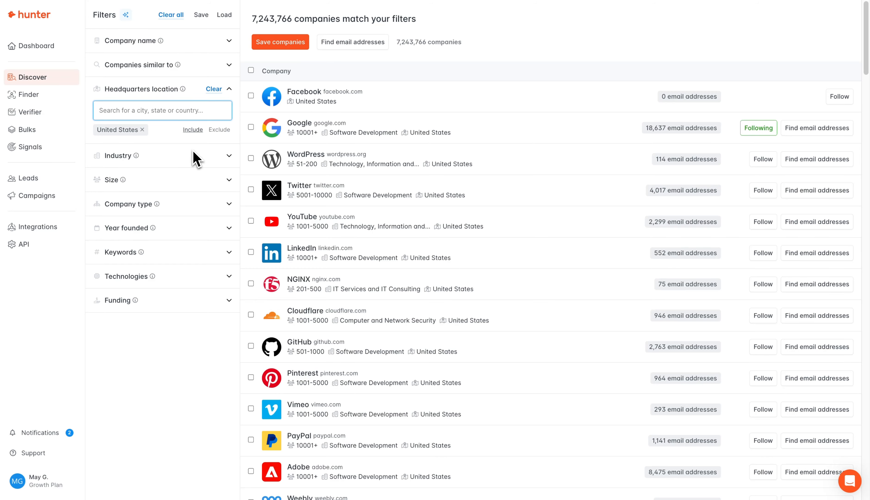
Step: Search industries for 'Dent' and add Dentists as an Industry filter, leaving 1,331 companies
{"action": "left_click", "coordinate": [194, 155]}
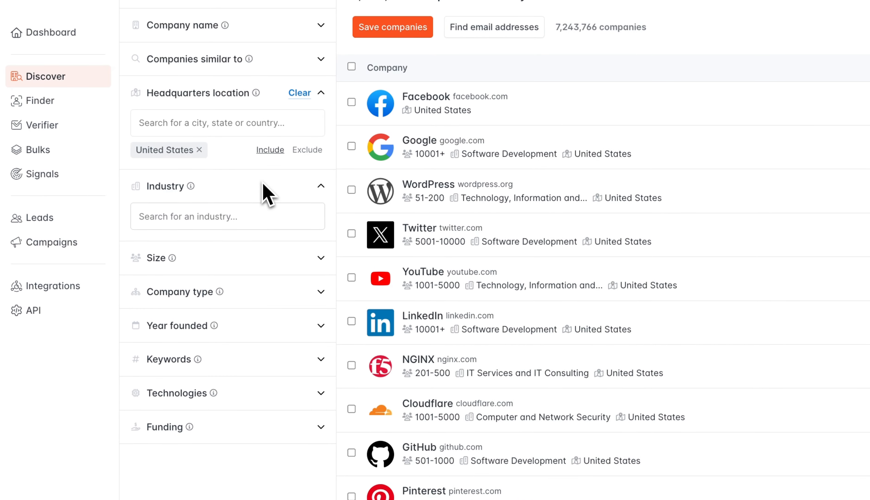
{"action": "left_click", "coordinate": [227, 216]}
{"action": "scroll", "coordinate": [228, 262], "scroll_direction": "down", "scroll_amount": 1}
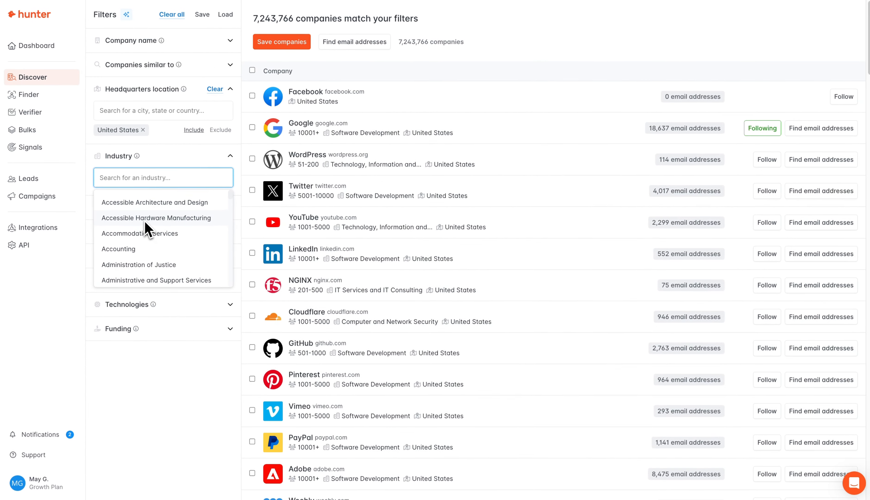
{"action": "scroll", "coordinate": [145, 228], "scroll_direction": "down", "scroll_amount": 5}
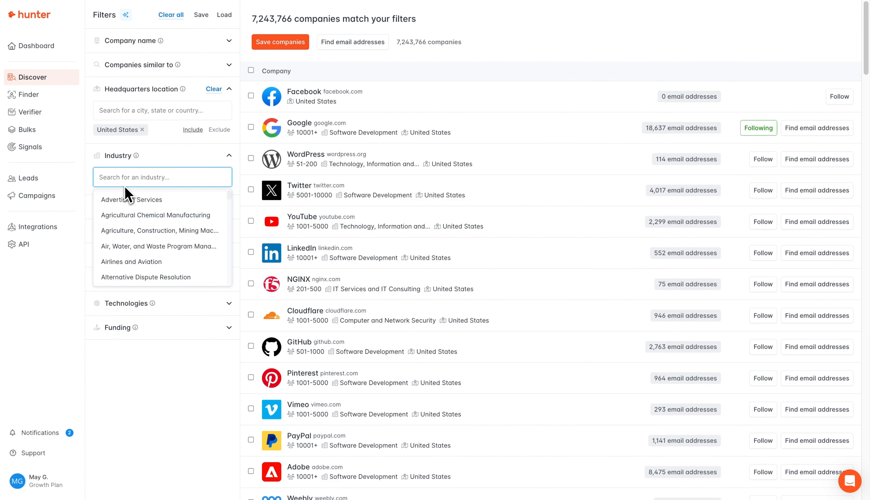
{"action": "type", "text": "Dent"}
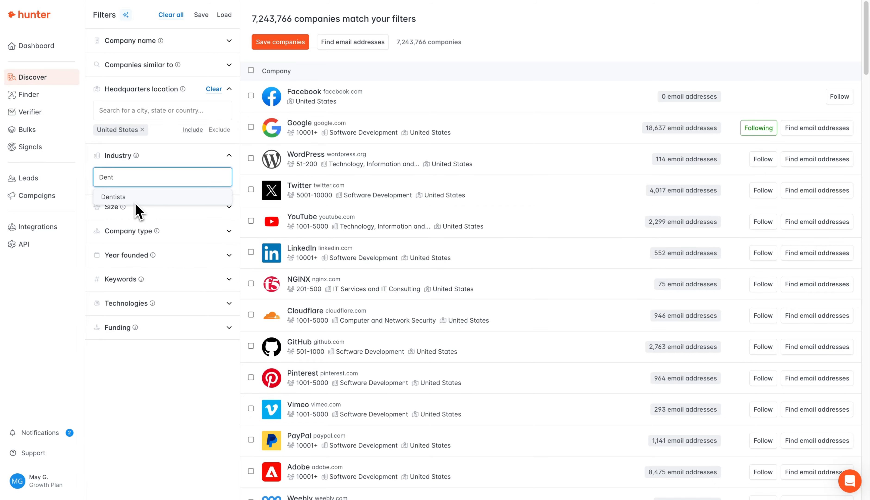
{"action": "left_click", "coordinate": [137, 202]}
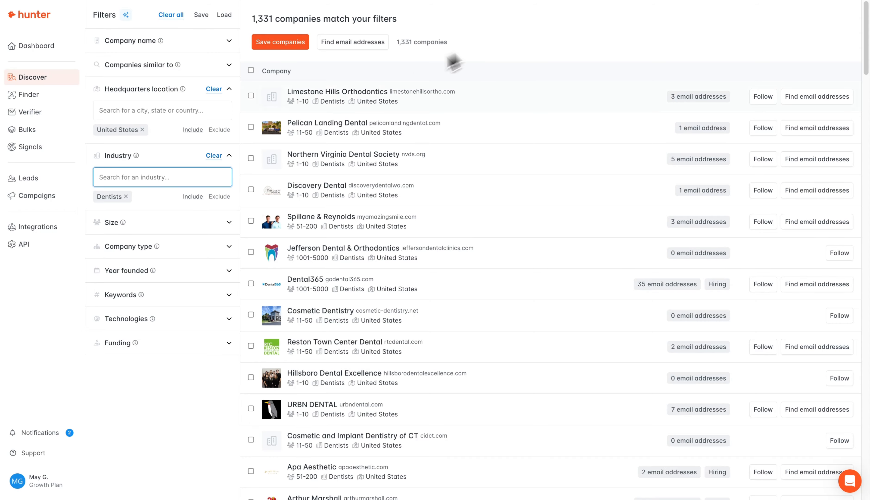
Step: Search 'medical' and add Medical Practices to the Industry filter, giving 173,491 companies
{"action": "left_click", "coordinate": [172, 182]}
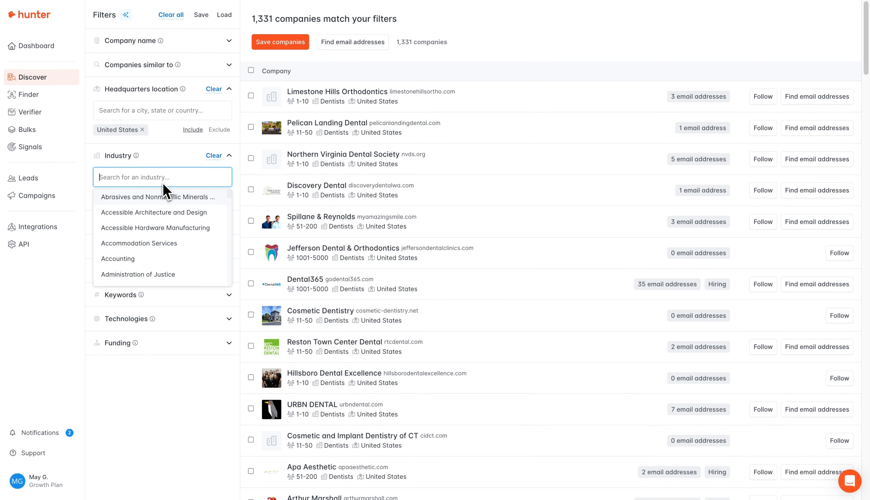
{"action": "type", "text": "medical"}
{"action": "left_click", "coordinate": [140, 226]}
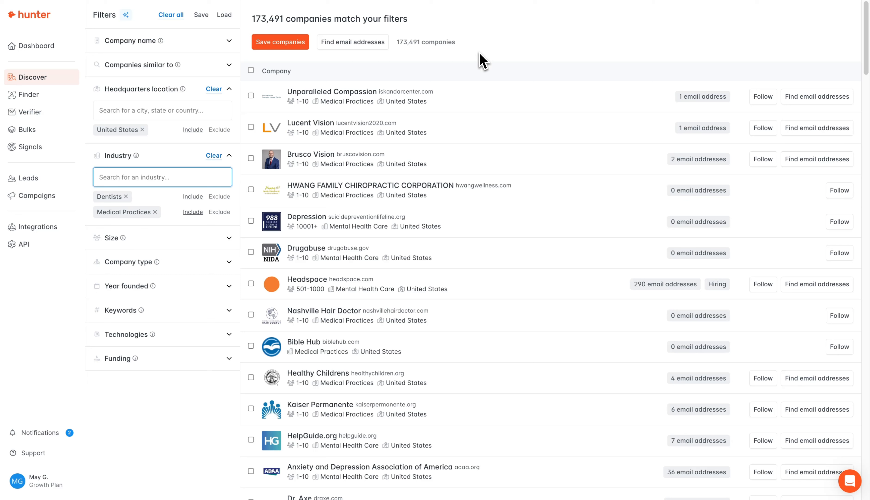
Step: Paste dentist, dentists, dental practice and dentist office into the Keywords filter, leaving 3,893 companies
{"action": "left_click", "coordinate": [479, 54]}
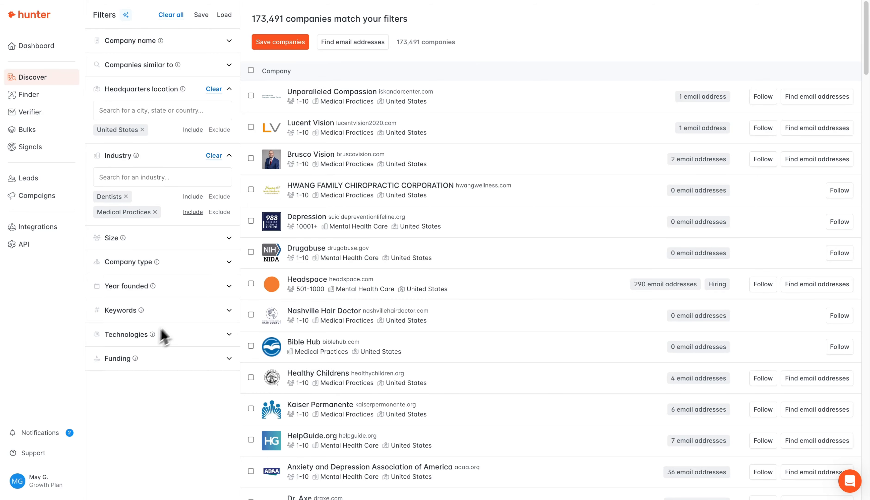
{"action": "left_click", "coordinate": [179, 310]}
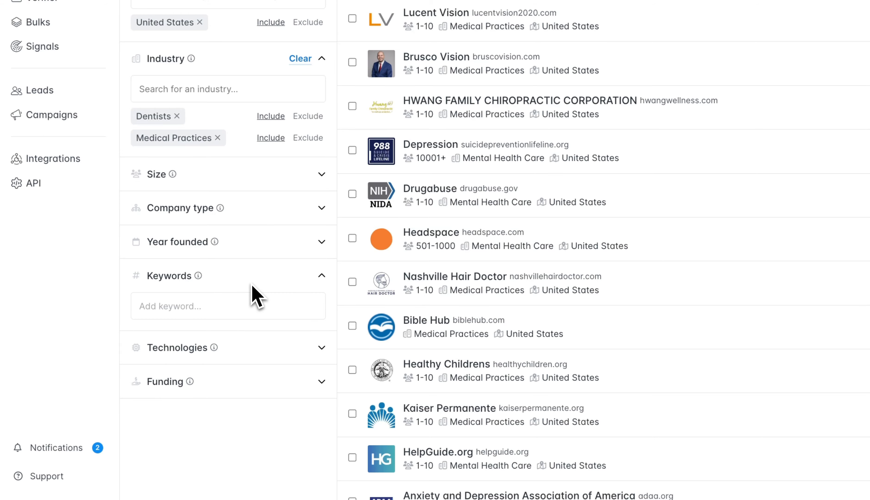
{"action": "left_click", "coordinate": [240, 307]}
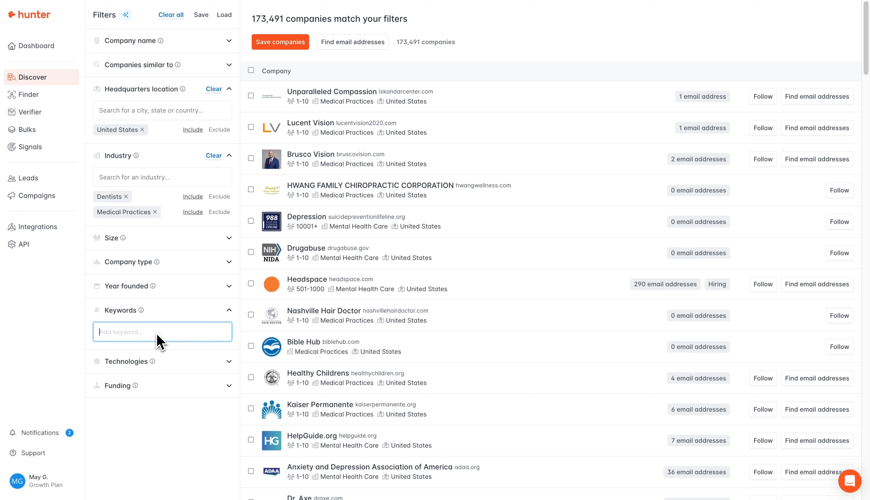
{"action": "type", "text": "dentist, dentists, dental practice, dentist office"}
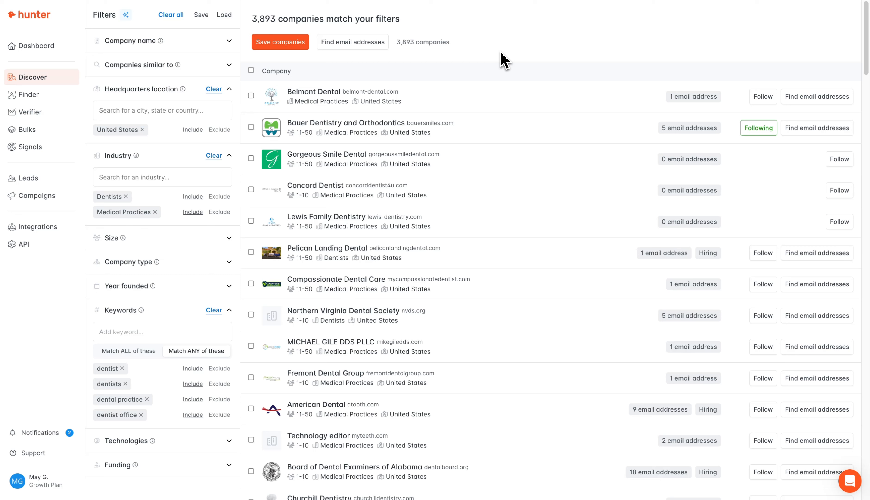
Step: Save the eight selected dental companies as leads in a new list called 'US Dentists'
{"action": "left_click", "coordinate": [288, 47]}
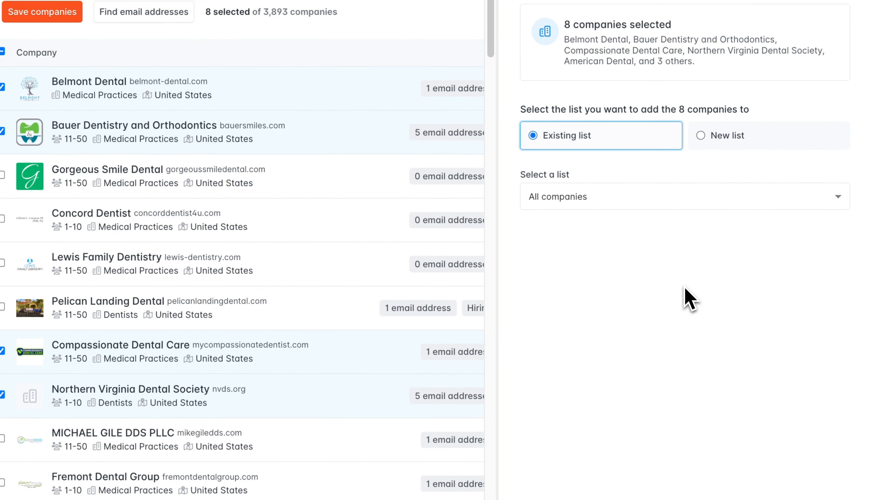
{"action": "left_click", "coordinate": [724, 142]}
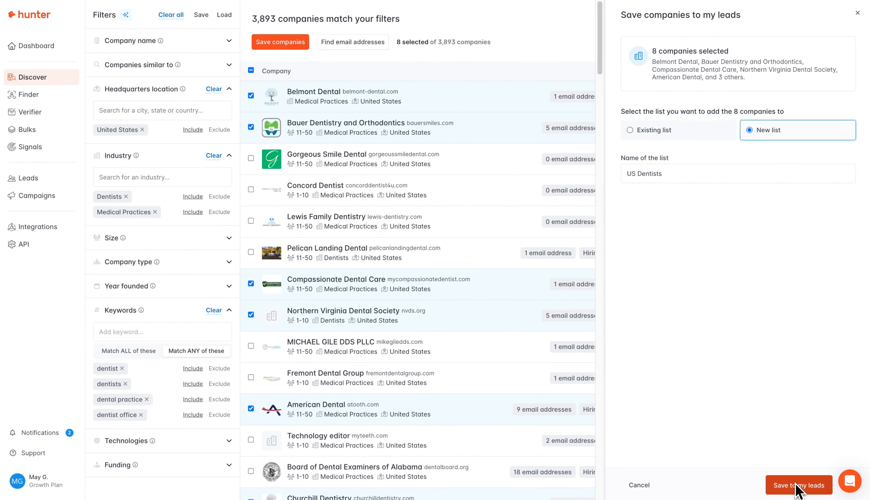
{"action": "left_click", "coordinate": [797, 486]}
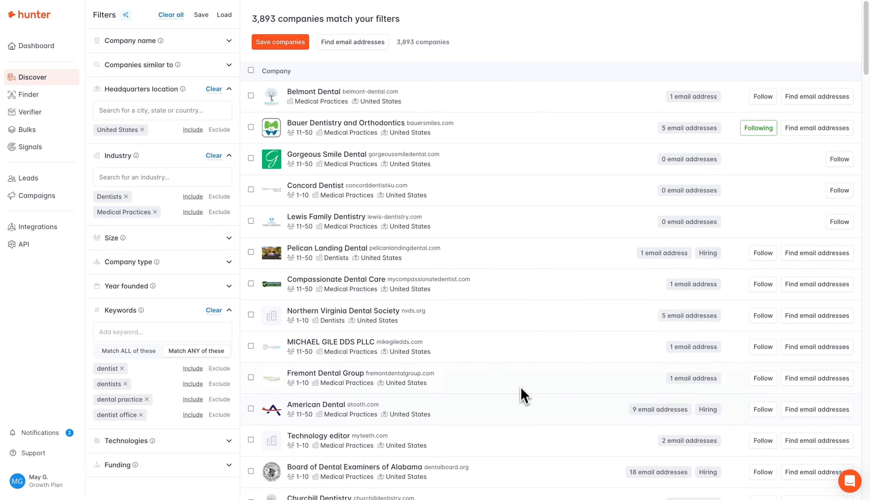
Step: Save American Dental's Director of Operations as a lead in a new list 'Contacts US Dental'
{"action": "left_click", "coordinate": [519, 413]}
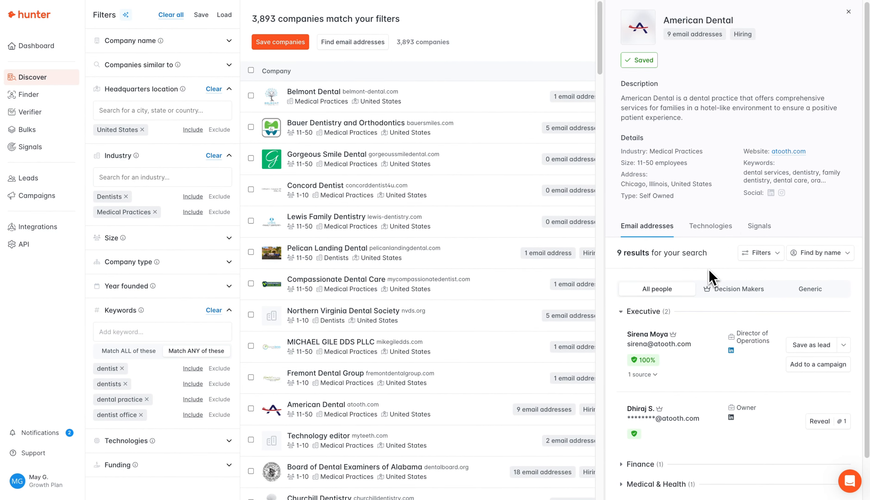
{"action": "scroll", "coordinate": [711, 274], "scroll_direction": "down", "scroll_amount": 2}
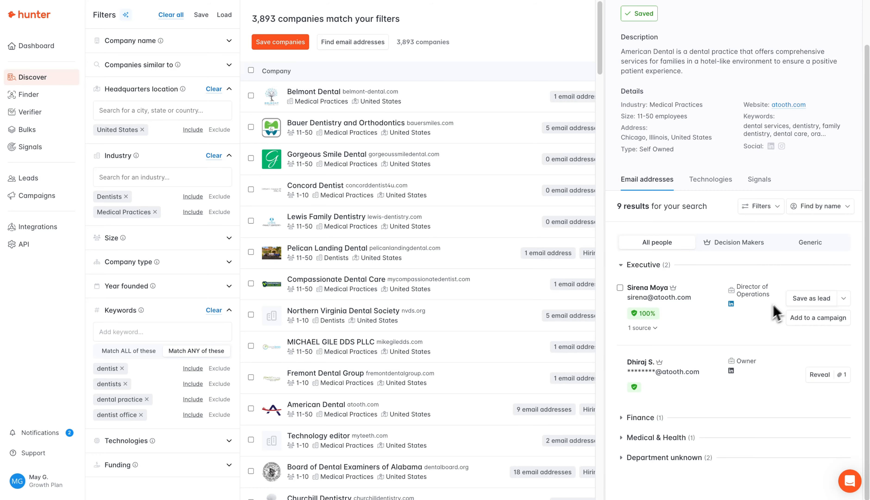
{"action": "left_click", "coordinate": [842, 298]}
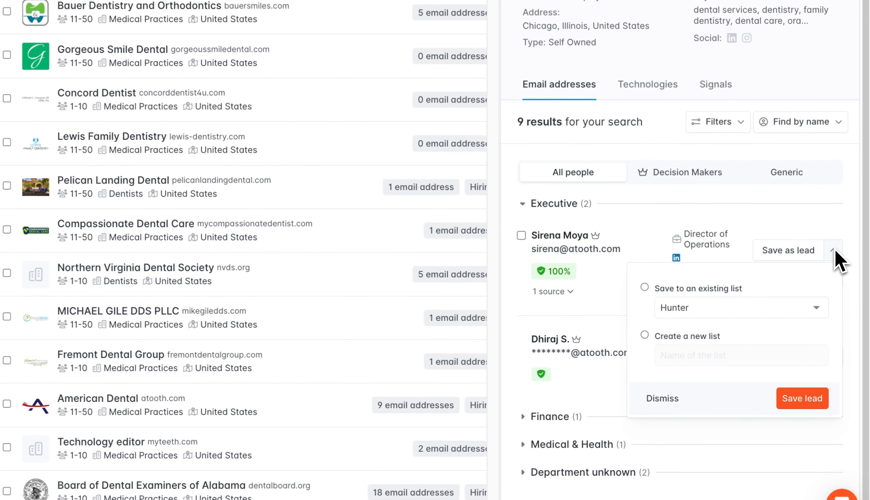
{"action": "left_click", "coordinate": [643, 334]}
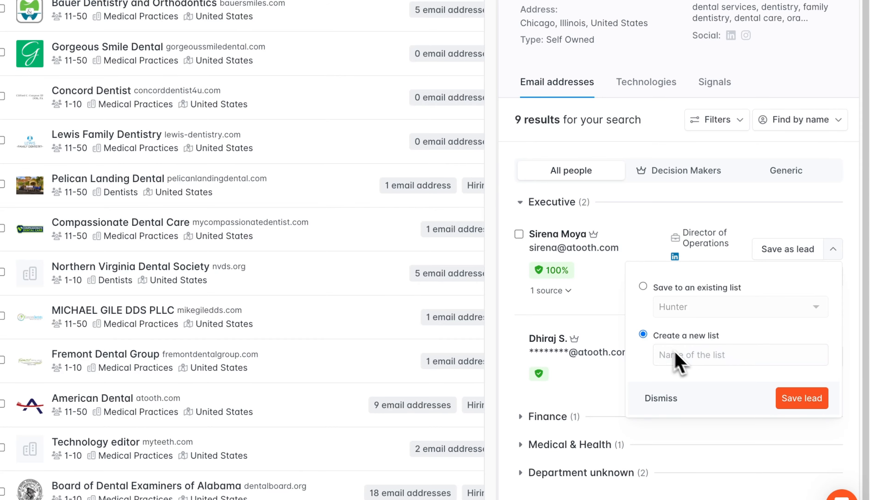
{"action": "left_click", "coordinate": [673, 355]}
{"action": "type", "text": "Contacts US Dental"}
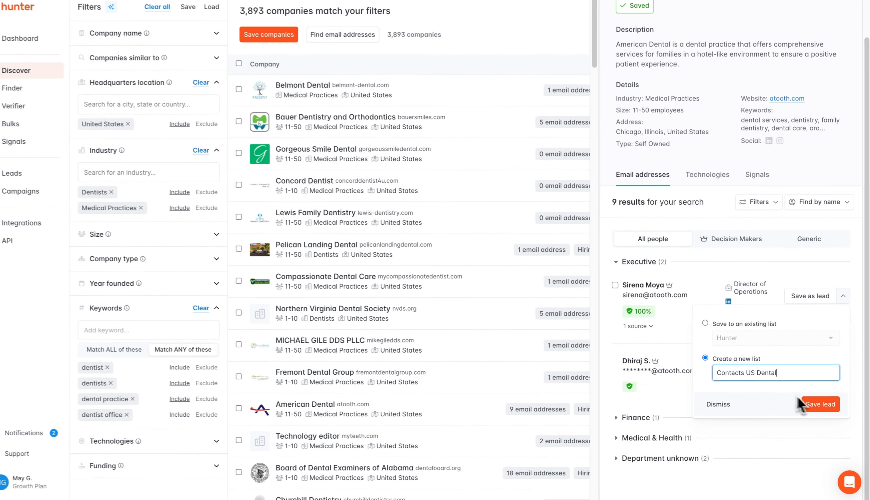
{"action": "left_click", "coordinate": [804, 404]}
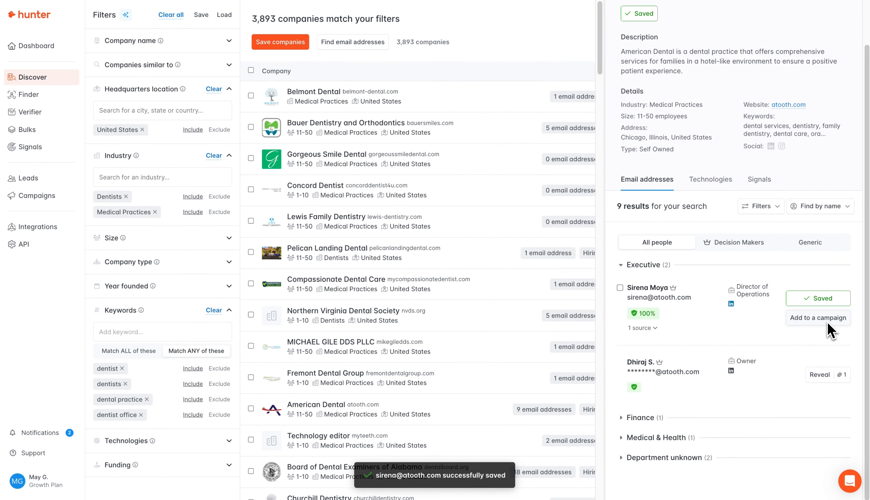
{"action": "key", "text": "Escape"}
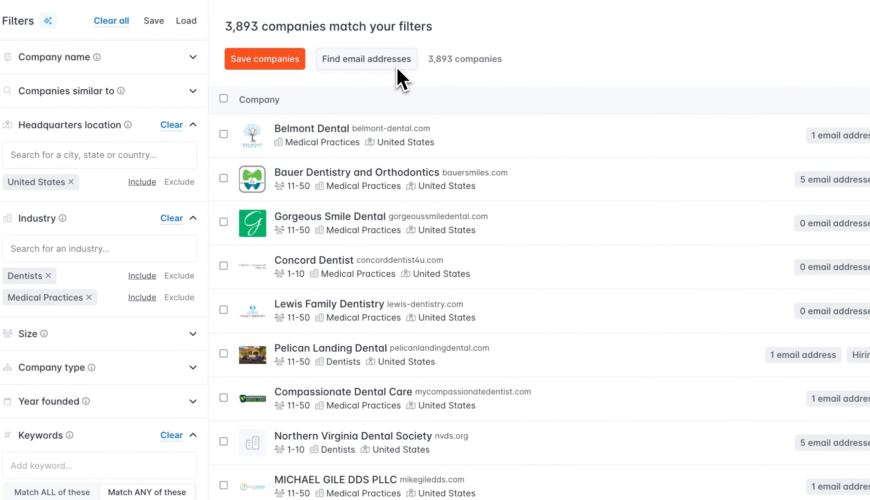
Step: Launch a bulk email search over all 3,893 companies, Personal addresses only, with no department filter
{"action": "left_click", "coordinate": [397, 67]}
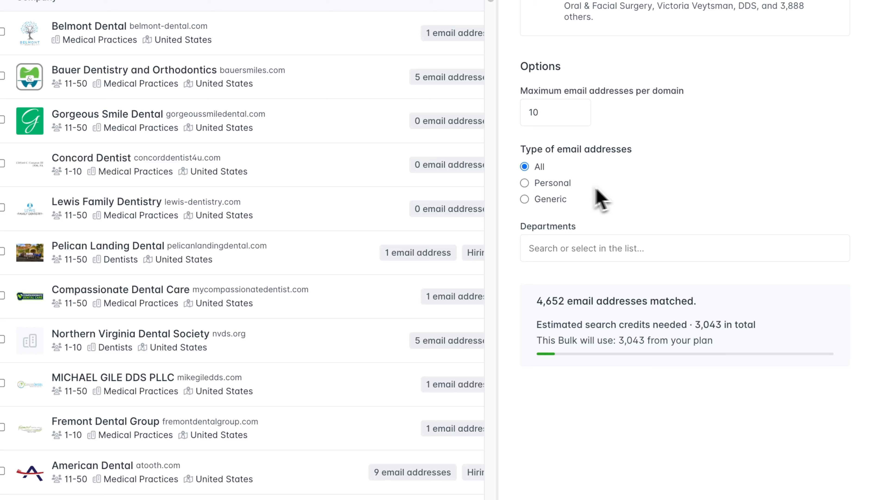
{"action": "left_click", "coordinate": [561, 188]}
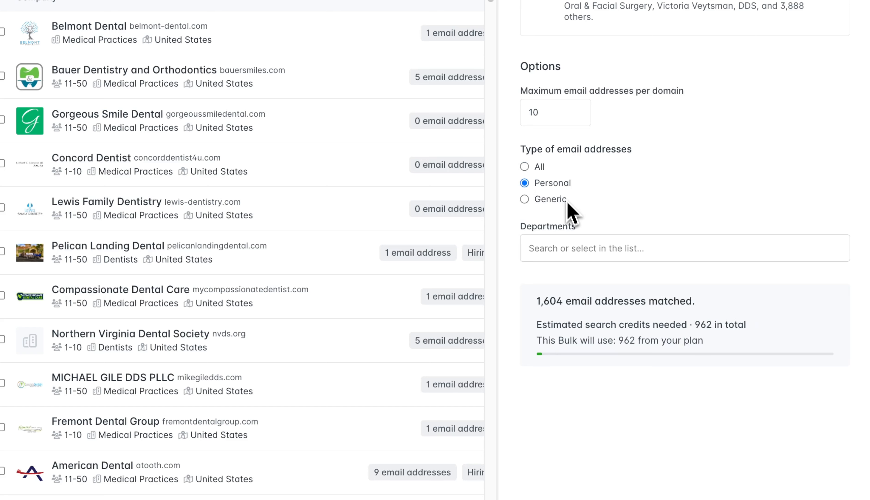
{"action": "left_click", "coordinate": [570, 249]}
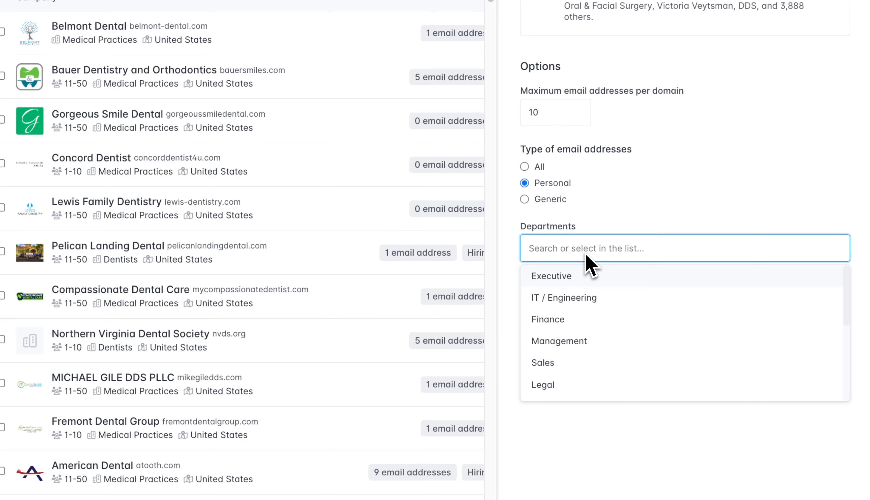
{"action": "left_click", "coordinate": [678, 191]}
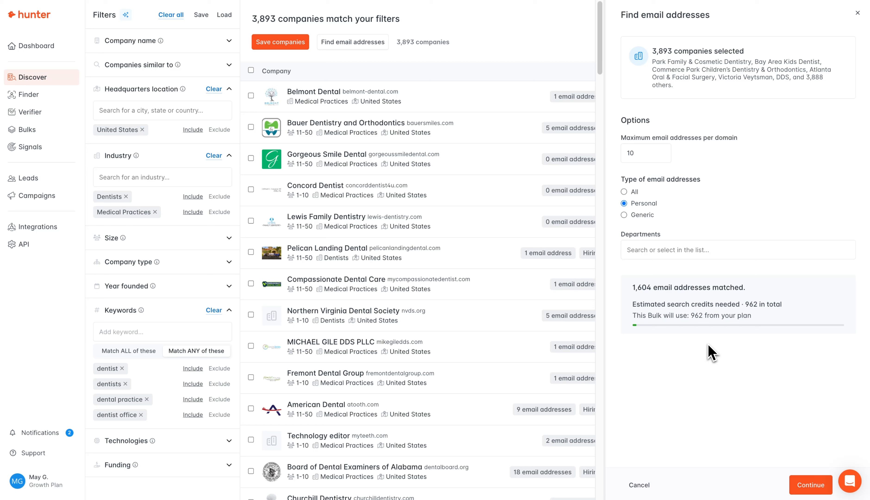
{"action": "left_click", "coordinate": [808, 486]}
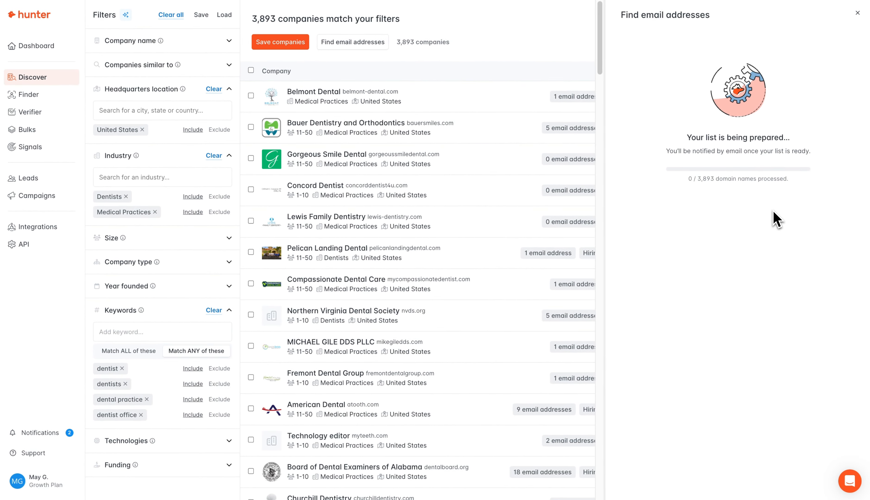
{"action": "left_click", "coordinate": [857, 13]}
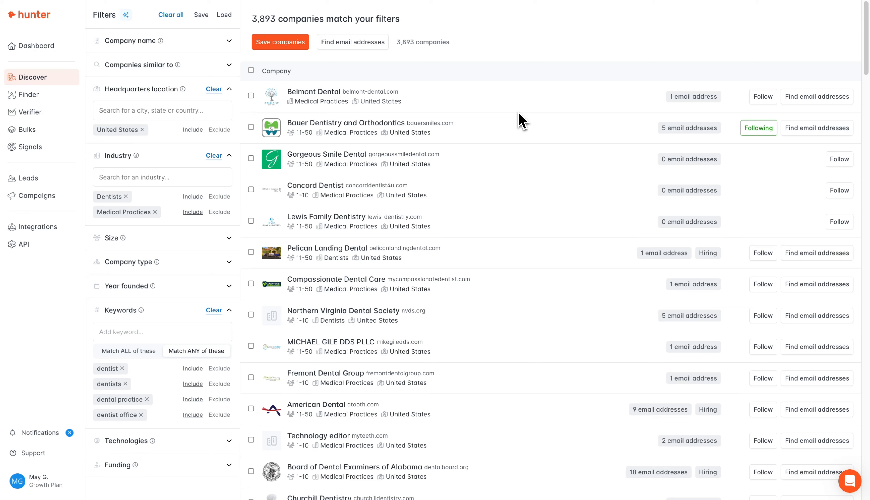
Step: Run a Domain Search for google.com in the Finder and browse its 18,637 results by department
{"action": "left_click", "coordinate": [55, 101]}
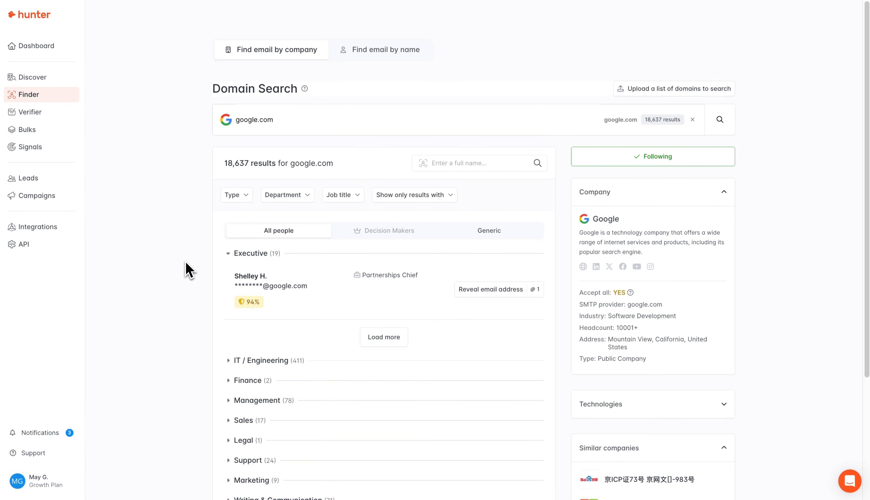
{"action": "scroll", "coordinate": [189, 270], "scroll_direction": "down", "scroll_amount": 1}
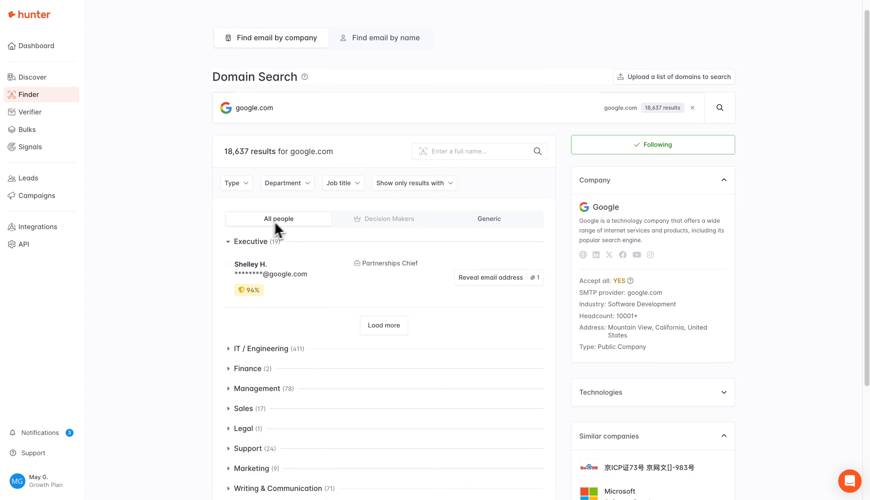
{"action": "scroll", "coordinate": [206, 305], "scroll_direction": "down", "scroll_amount": 4}
{"action": "scroll", "coordinate": [206, 305], "scroll_direction": "up", "scroll_amount": 2}
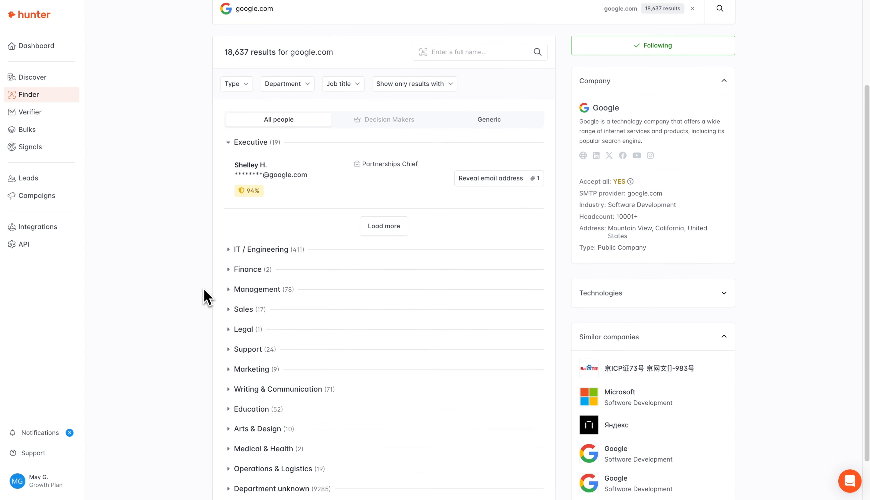
{"action": "scroll", "coordinate": [207, 297], "scroll_direction": "up", "scroll_amount": 3}
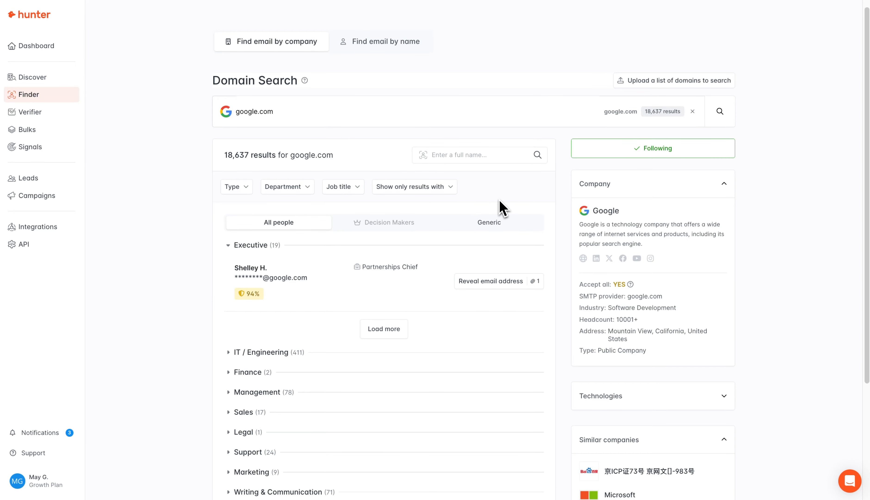
{"action": "left_click", "coordinate": [500, 222]}
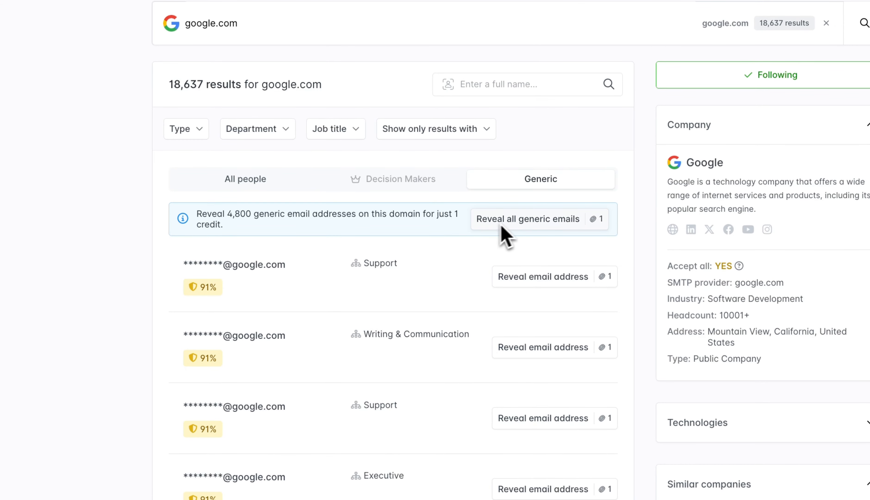
{"action": "left_click", "coordinate": [544, 219]}
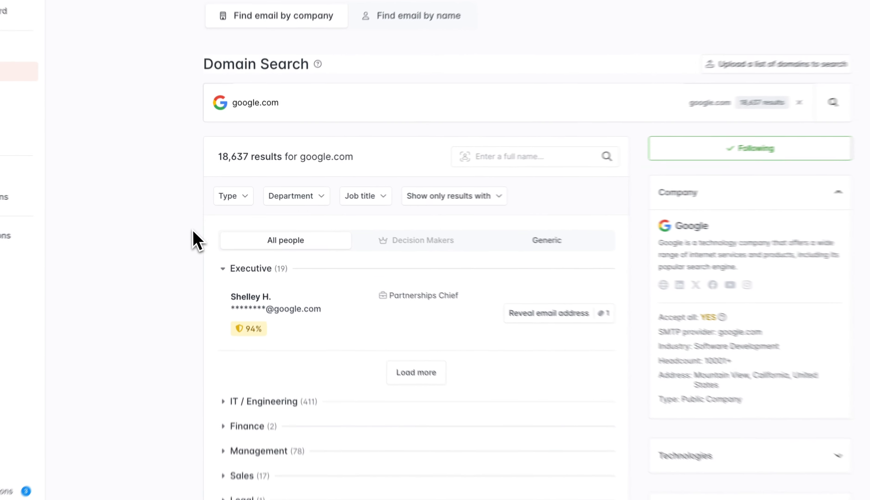
{"action": "left_click", "coordinate": [238, 203]}
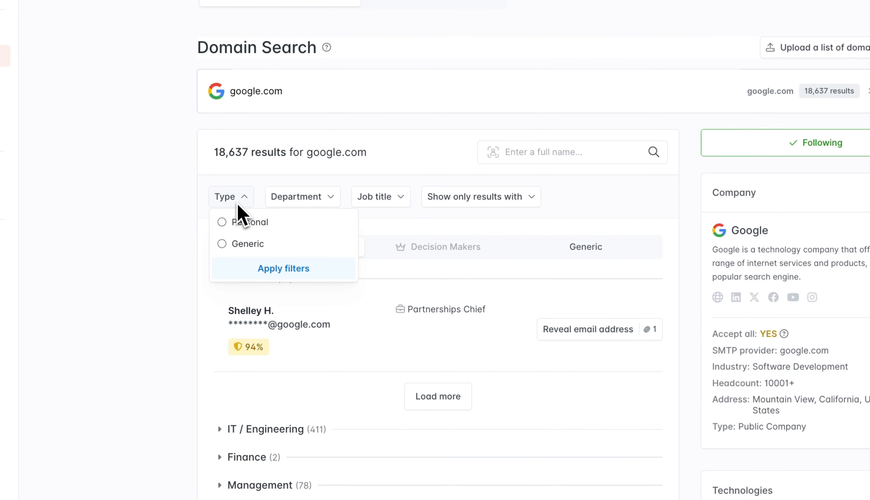
{"action": "left_click", "coordinate": [239, 201]}
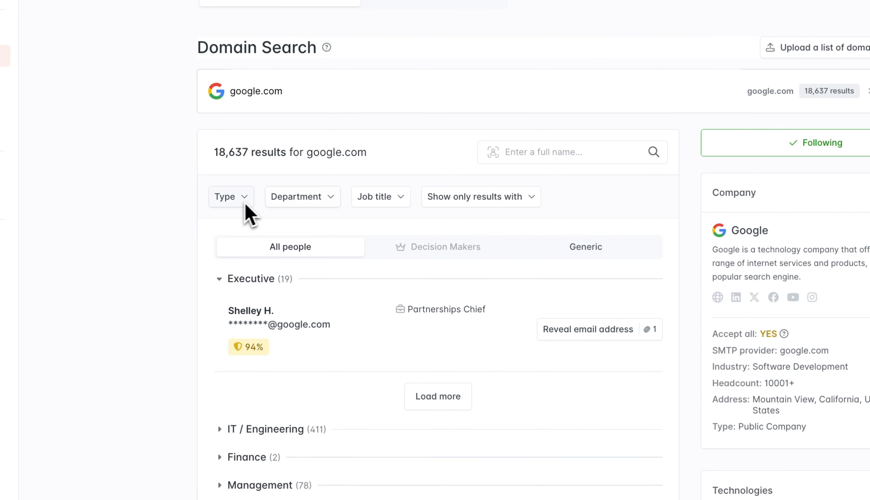
{"action": "left_click", "coordinate": [308, 209]}
{"action": "left_click", "coordinate": [404, 210]}
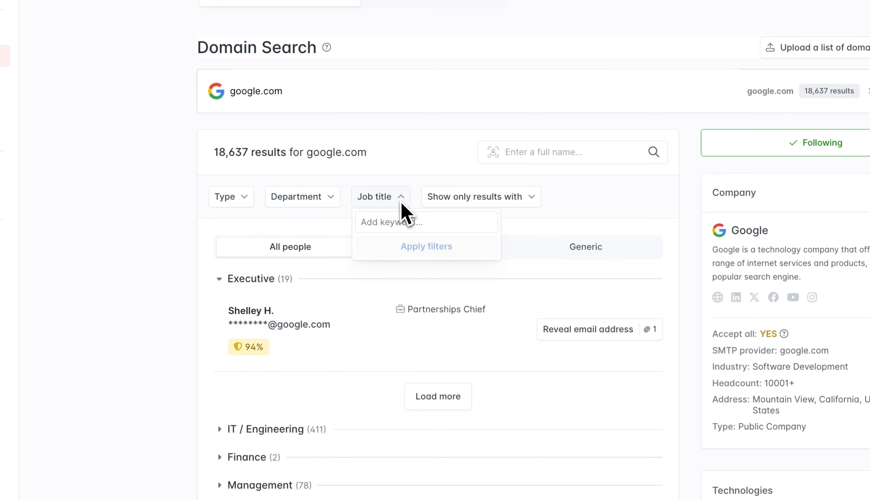
{"action": "left_click", "coordinate": [402, 198]}
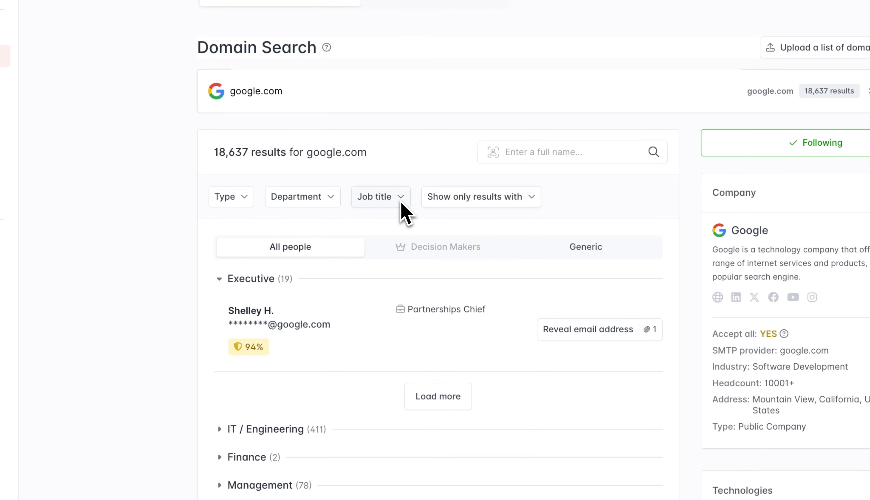
{"action": "left_click", "coordinate": [461, 204]}
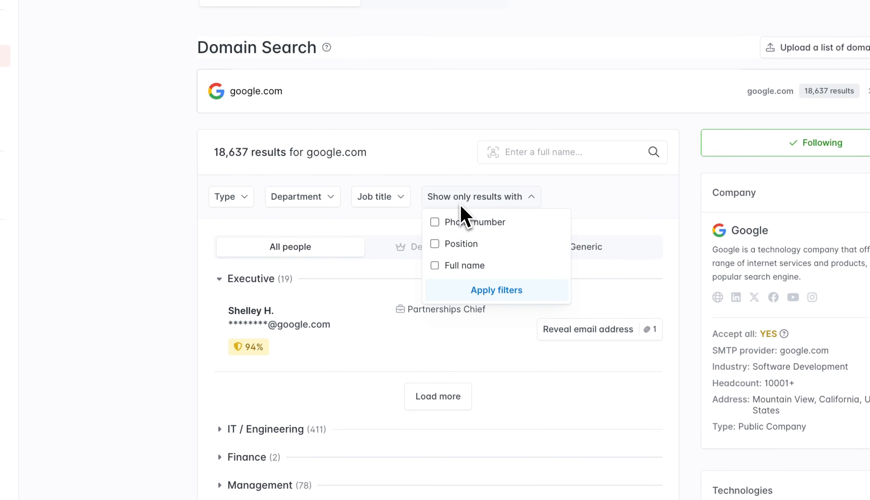
{"action": "left_click", "coordinate": [460, 205]}
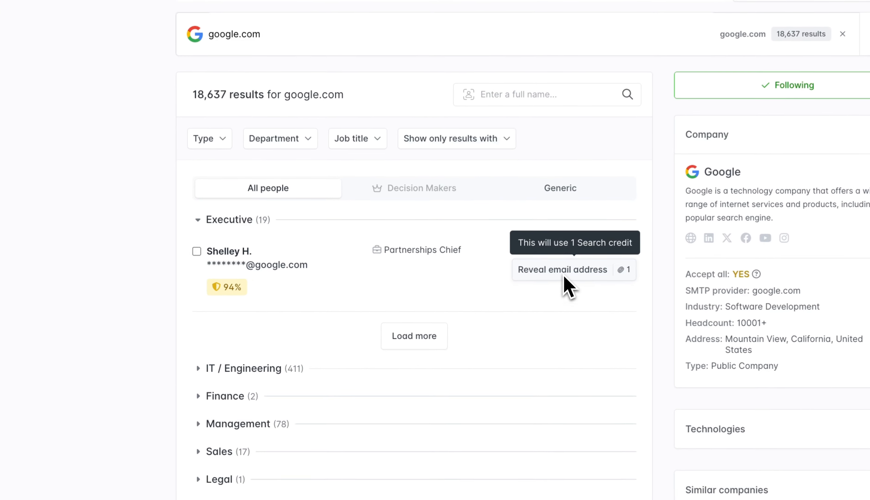
Step: Reveal the Executive Partnerships Chief's full email and phone, then check its 3 sources
{"action": "left_click", "coordinate": [564, 276]}
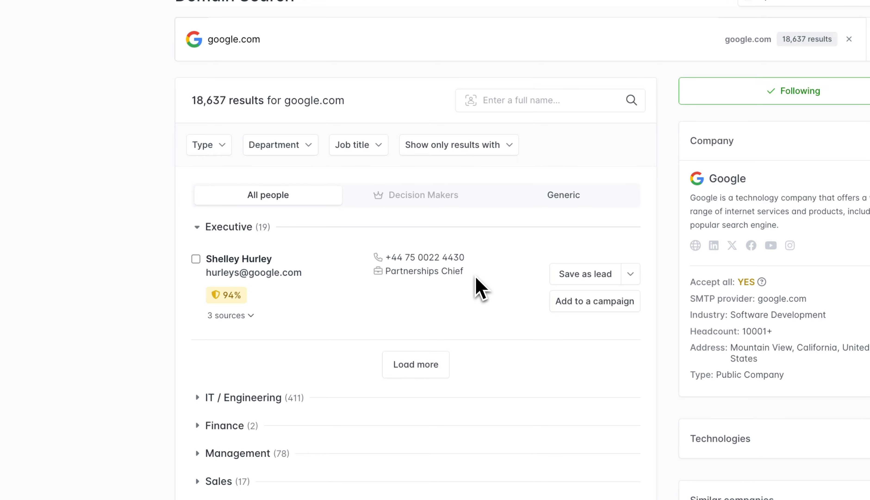
{"action": "left_click", "coordinate": [243, 317]}
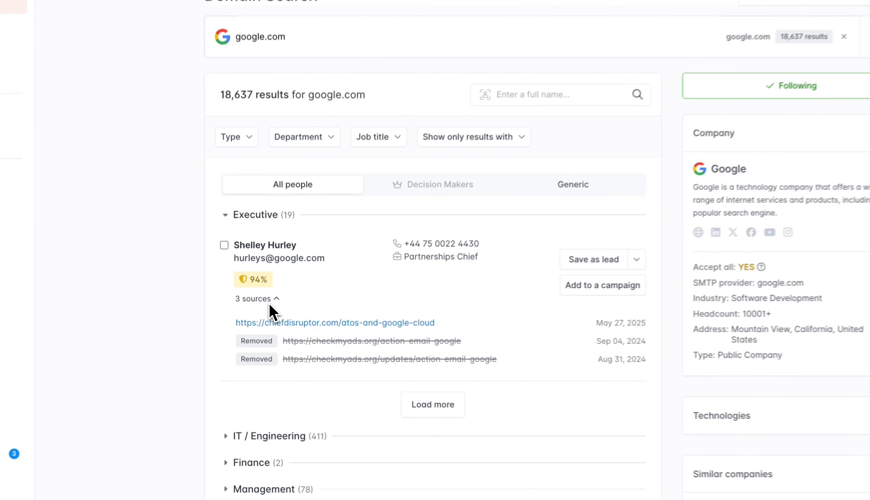
{"action": "left_click", "coordinate": [271, 302]}
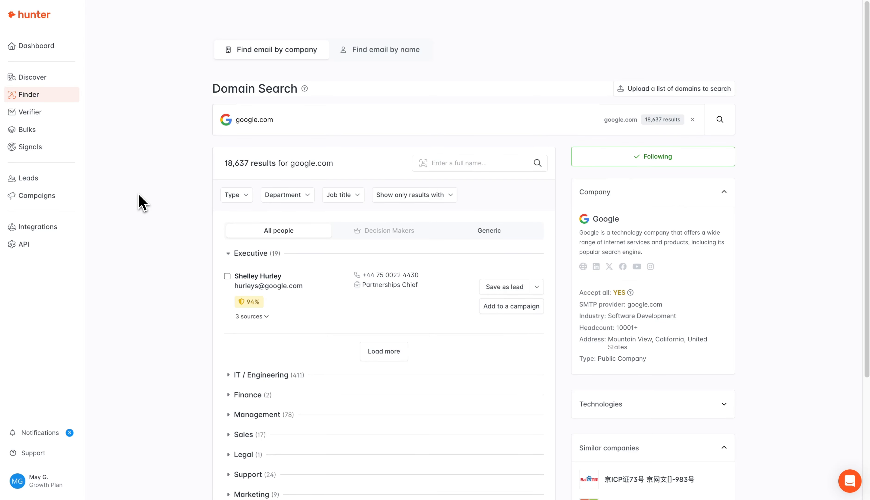
Step: Find a person's email by full name at Hunter.io, getting a 98% result from 3 sources
{"action": "left_click", "coordinate": [352, 51]}
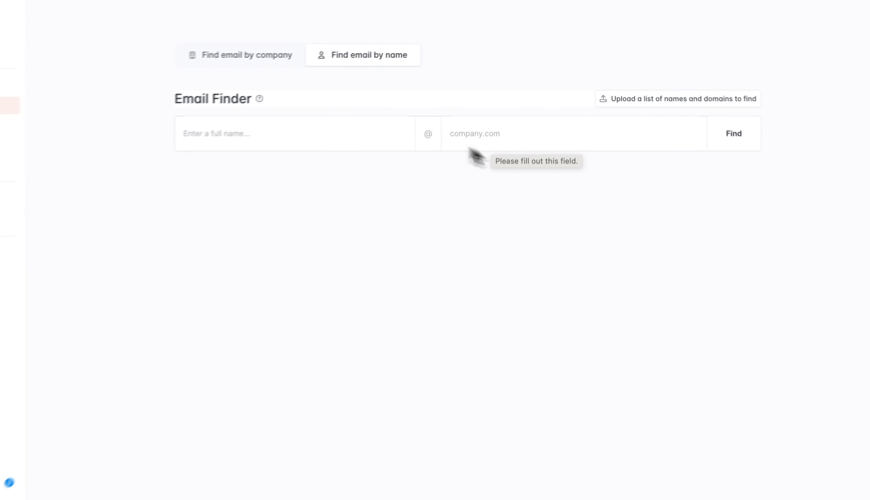
{"action": "left_click", "coordinate": [272, 131]}
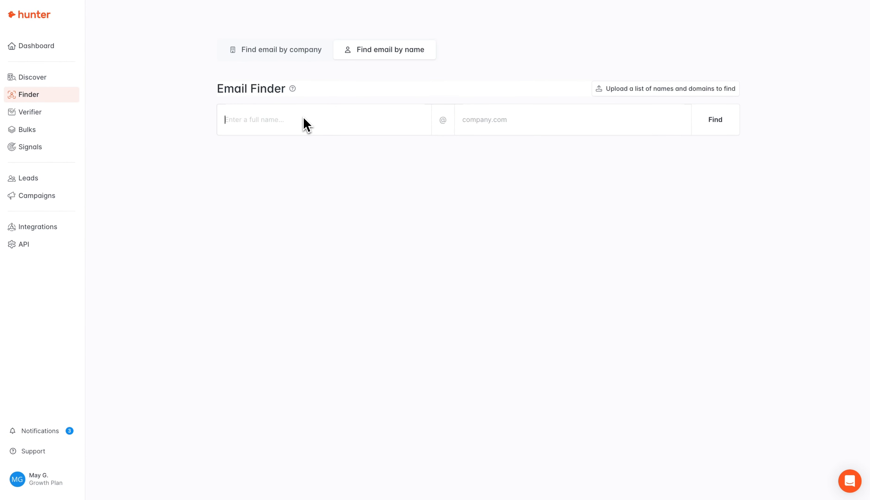
{"action": "key", "text": "Tab"}
{"action": "type", "text": "Hunter.io"}
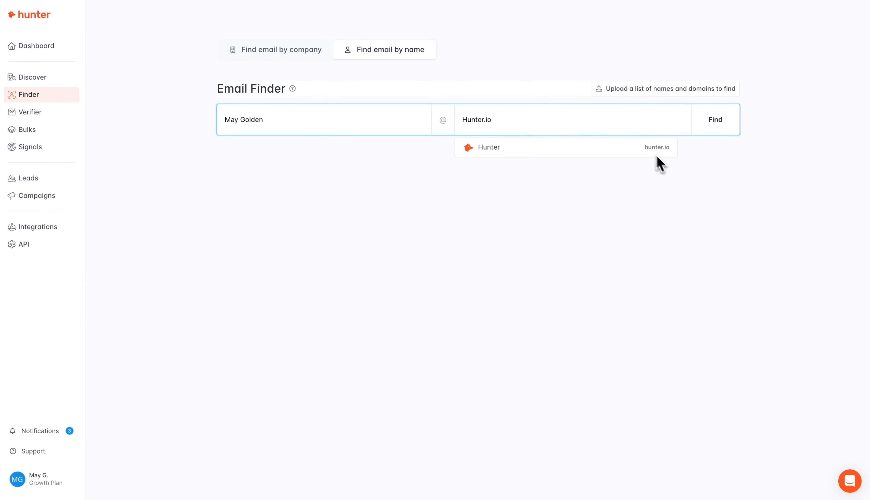
{"action": "left_click", "coordinate": [732, 128]}
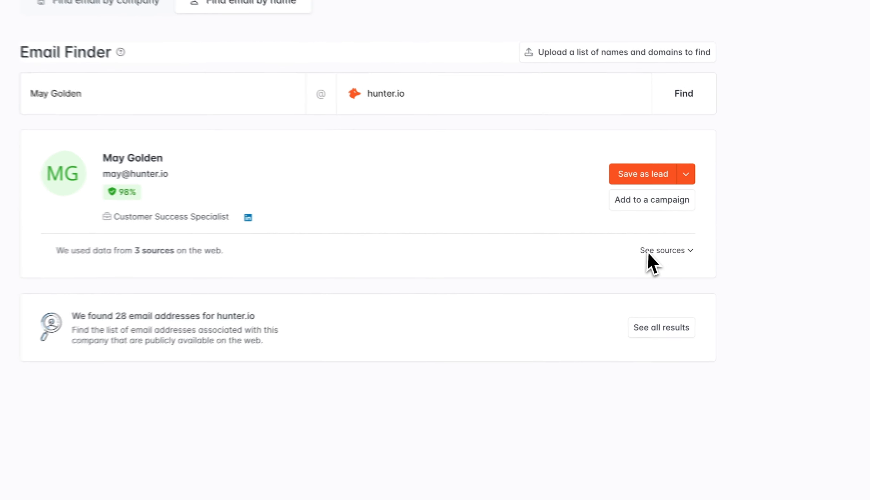
{"action": "left_click", "coordinate": [695, 238]}
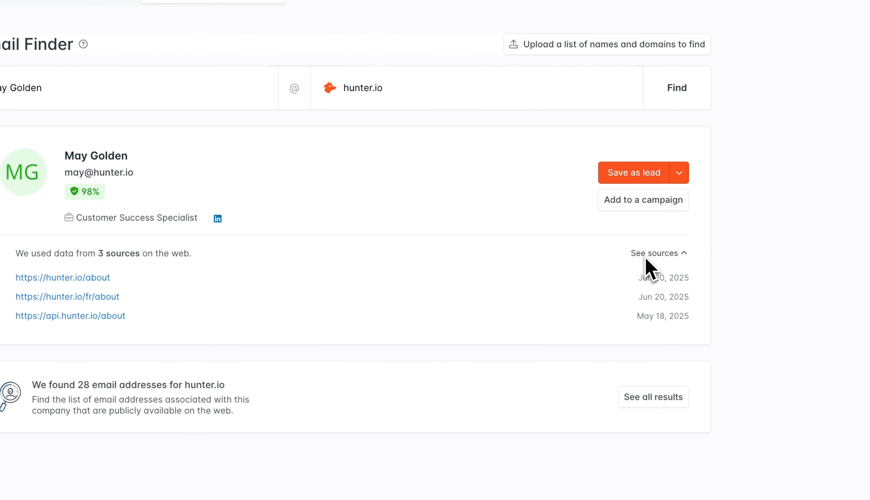
{"action": "left_click", "coordinate": [644, 257]}
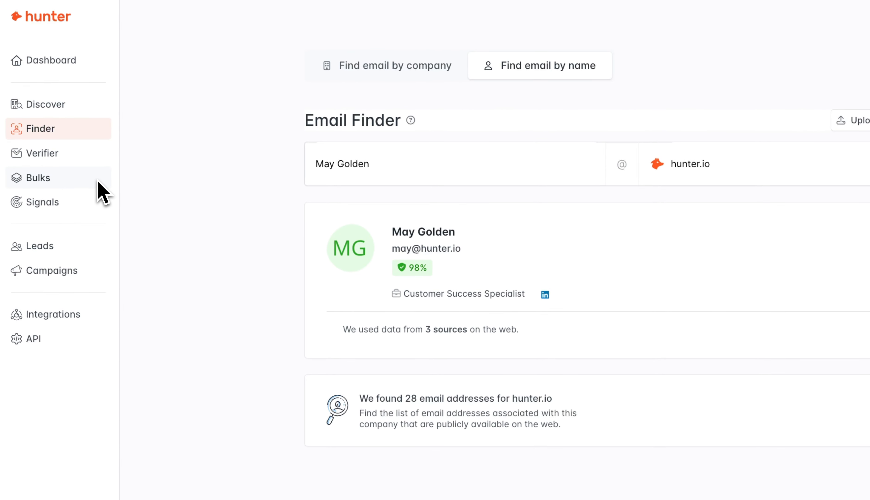
Step: Start a blank new bulk Domain Search from the Bulks page
{"action": "left_click", "coordinate": [99, 183]}
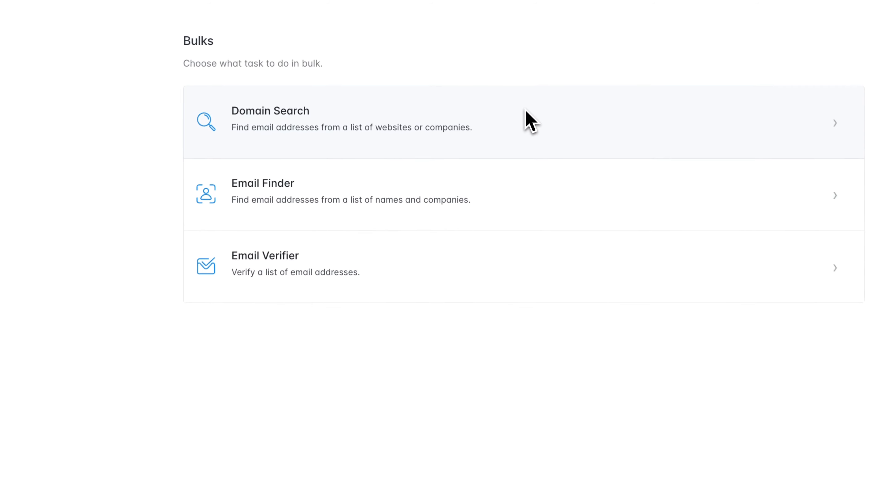
{"action": "left_click", "coordinate": [480, 85]}
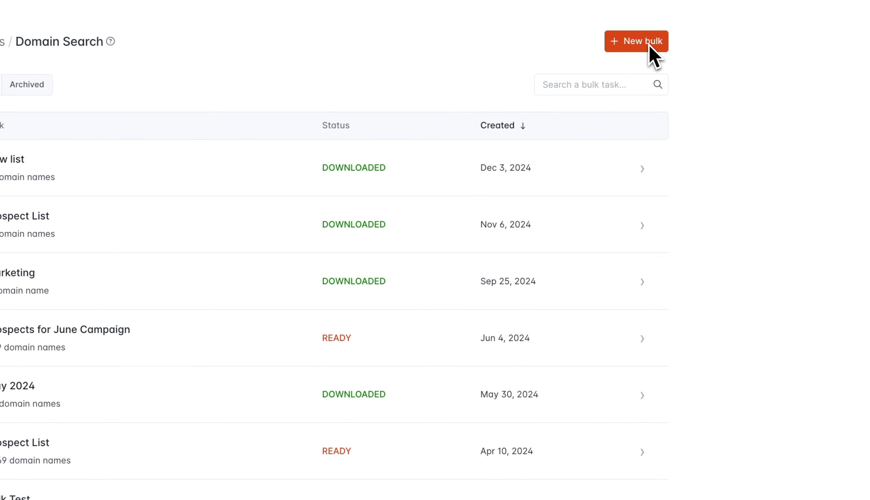
{"action": "left_click", "coordinate": [649, 46]}
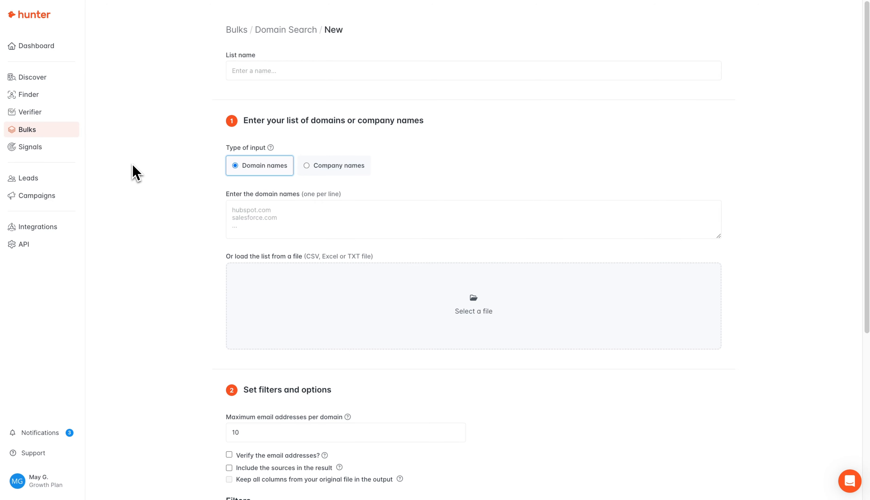
Step: Upload bulk Domain Search 'Hunter Sample' with sources included and only Personal email addresses
{"action": "type", "text": "Hunter Sample"}
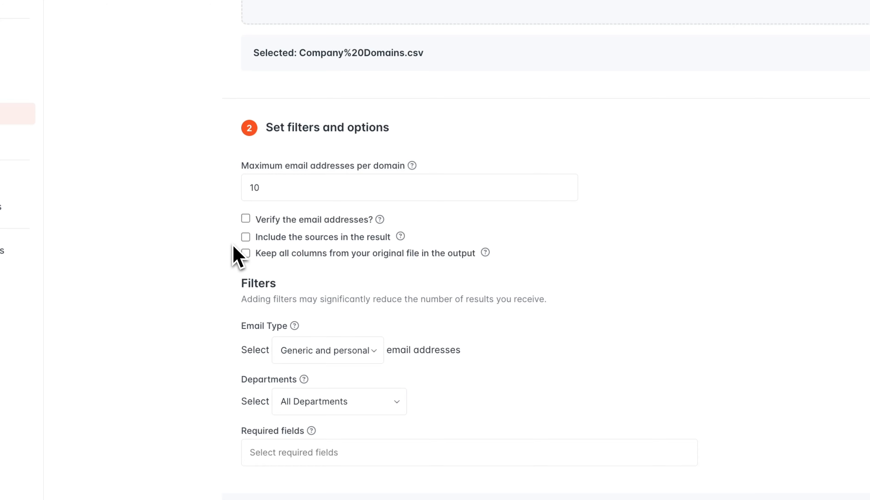
{"action": "left_click", "coordinate": [246, 239]}
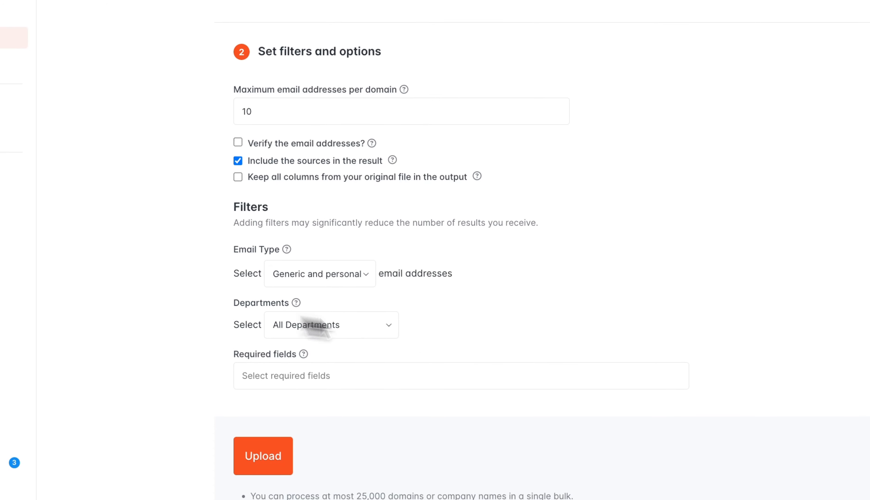
{"action": "left_click", "coordinate": [359, 284]}
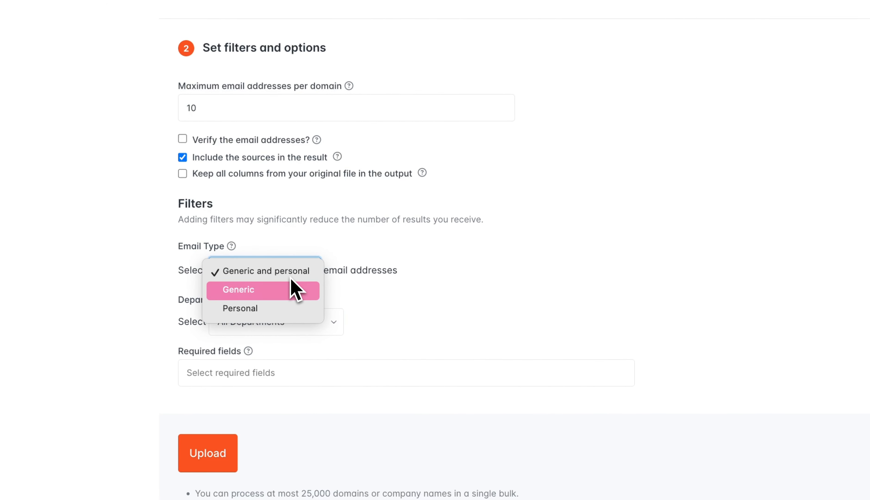
{"action": "left_click", "coordinate": [287, 307]}
{"action": "left_click", "coordinate": [422, 273]}
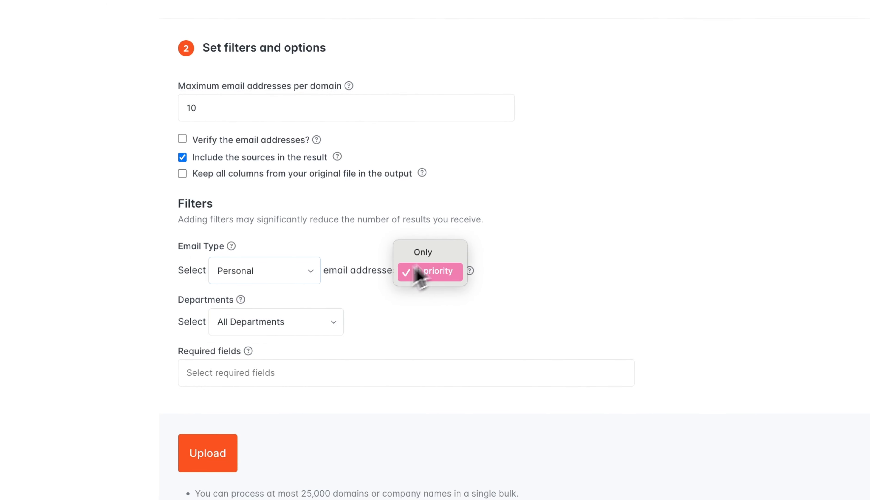
{"action": "left_click", "coordinate": [422, 251]}
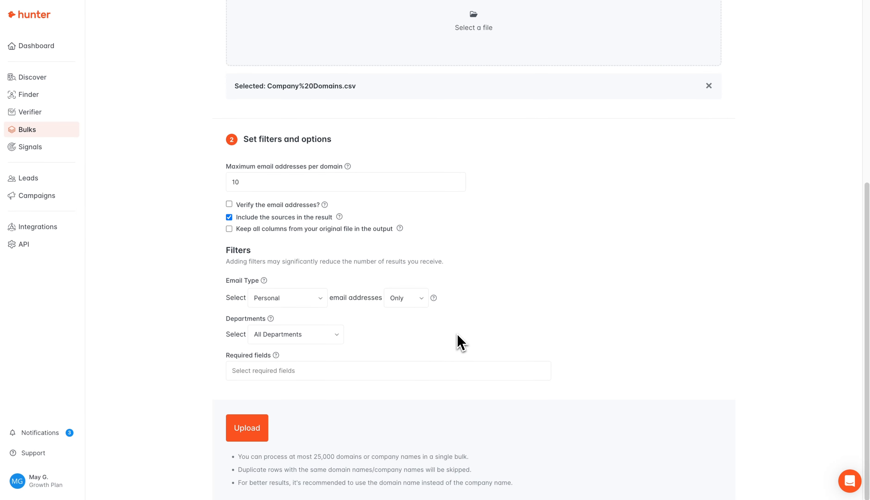
{"action": "left_click", "coordinate": [246, 431]}
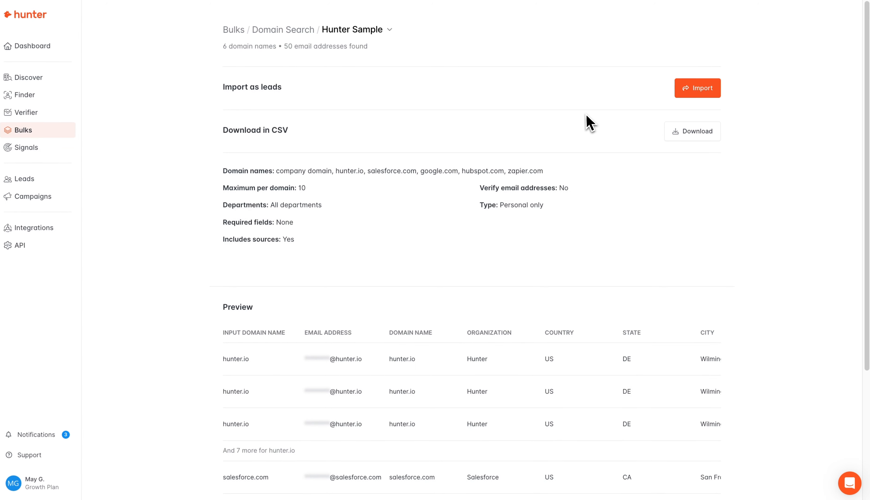
Step: View the CSV download options for the Hunter Sample domain results
{"action": "left_click", "coordinate": [687, 135]}
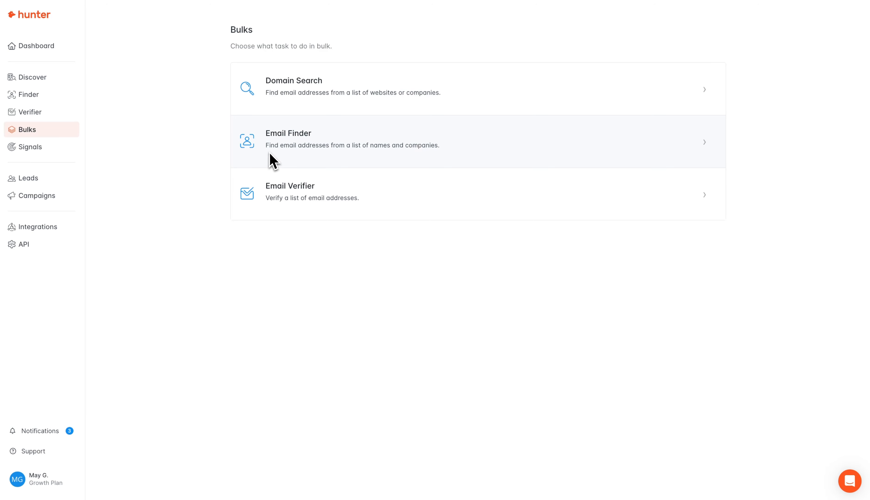
Step: Start a new Email Finder bulk task from the Bulks page
{"action": "left_click", "coordinate": [274, 161]}
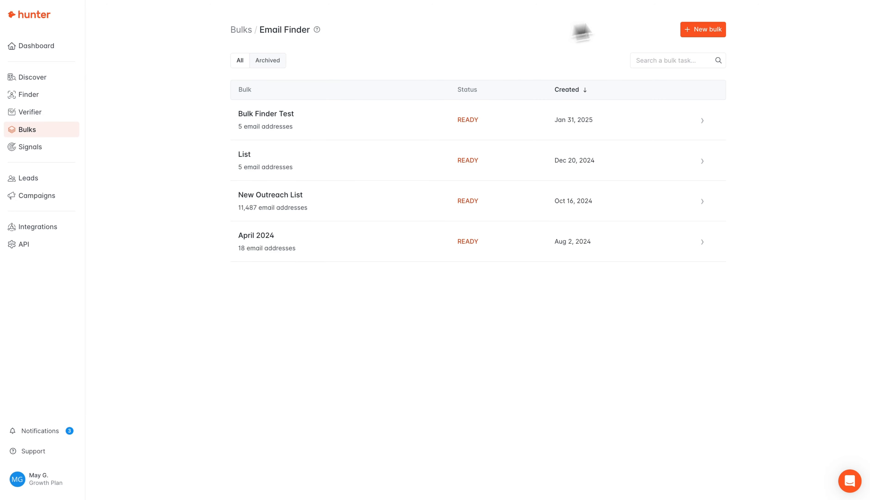
{"action": "left_click", "coordinate": [694, 36]}
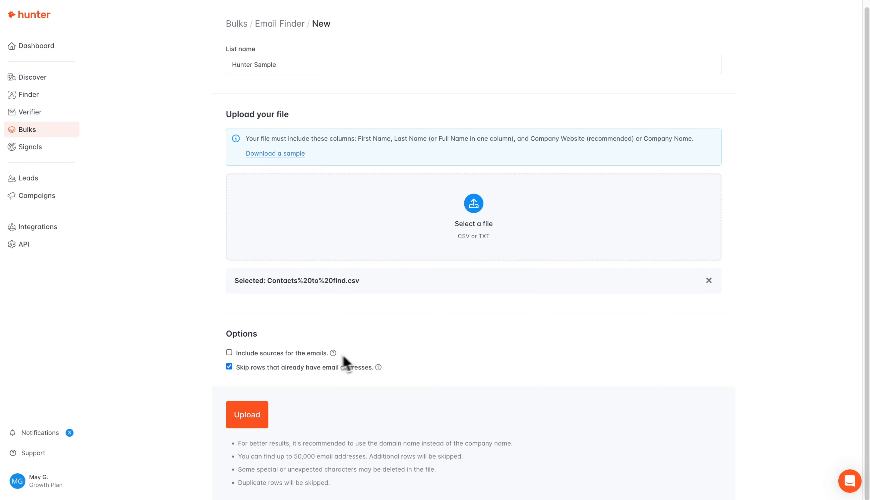
Step: Upload the contact file with email sources included and validate its First name, Last name and Domain mapping
{"action": "left_click", "coordinate": [229, 352]}
{"action": "scroll", "coordinate": [337, 386], "scroll_direction": "up", "scroll_amount": 1}
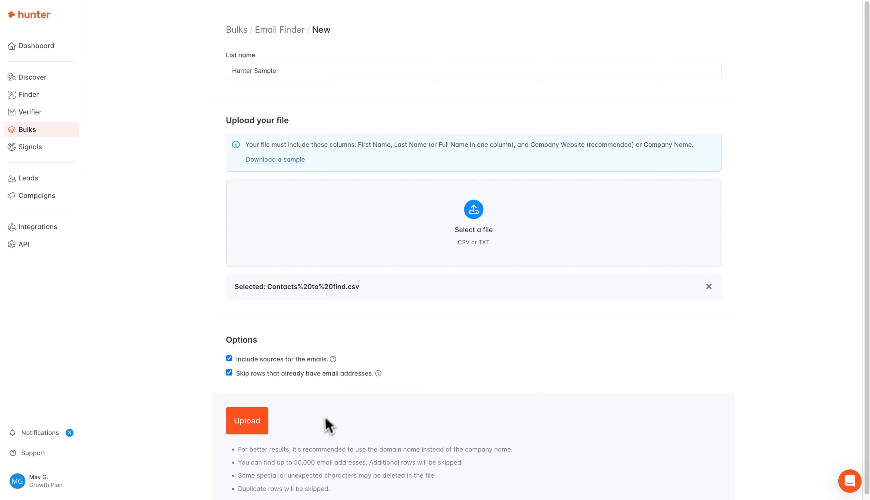
{"action": "left_click", "coordinate": [266, 427]}
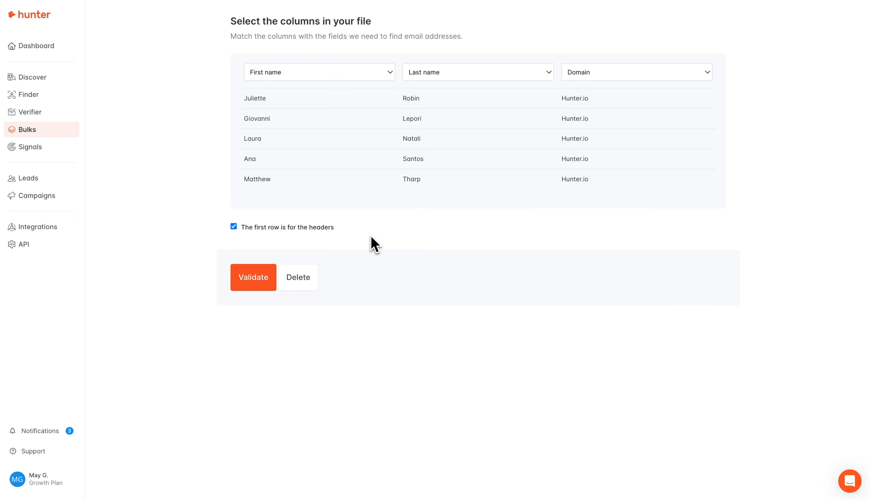
{"action": "left_click", "coordinate": [265, 280]}
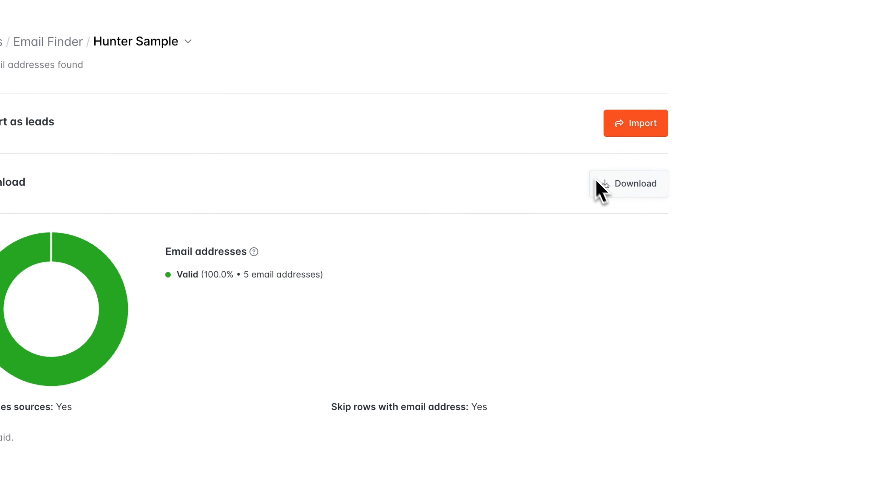
Step: Bring up the CSV download options for the 5 valid Hunter Sample emails
{"action": "left_click", "coordinate": [595, 179]}
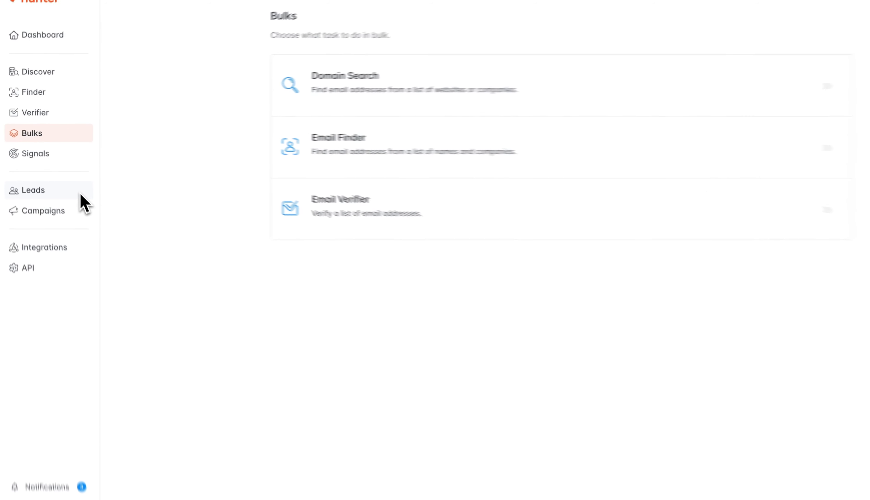
Step: Select all 101 companies in the saved leads and find their email addresses
{"action": "left_click", "coordinate": [68, 182]}
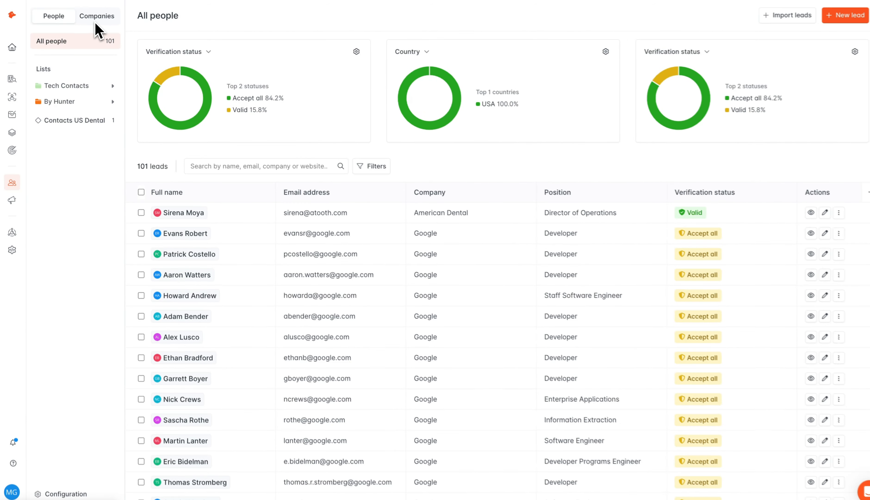
{"action": "left_click", "coordinate": [96, 22]}
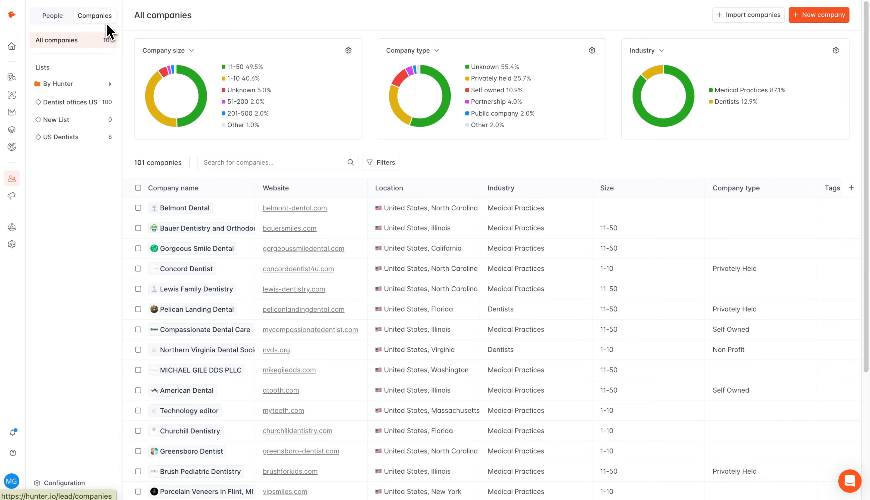
{"action": "left_click", "coordinate": [137, 188]}
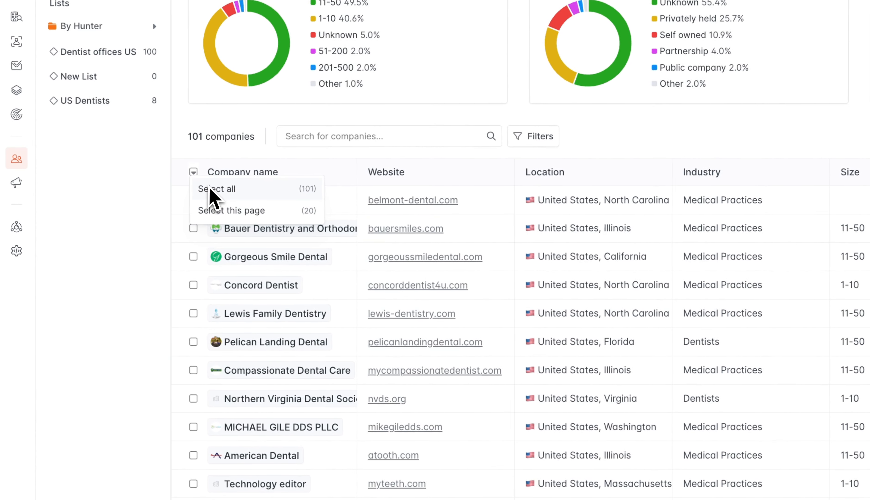
{"action": "left_click", "coordinate": [211, 189]}
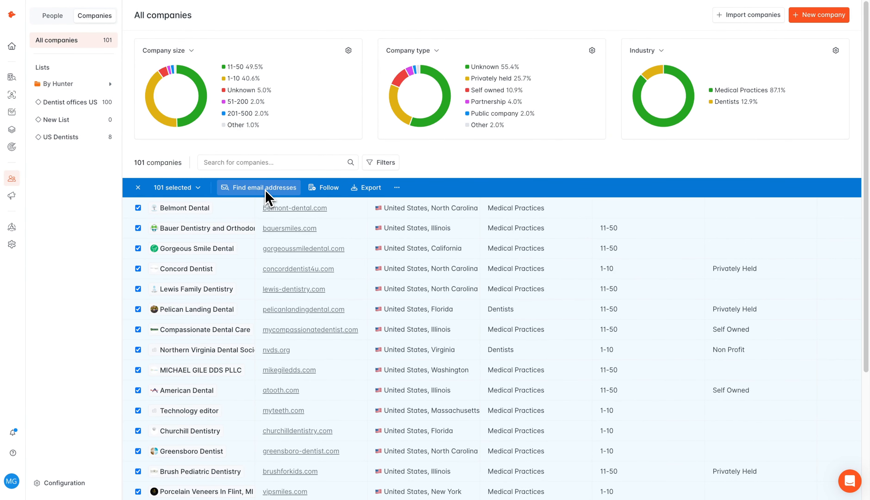
{"action": "left_click", "coordinate": [265, 191]}
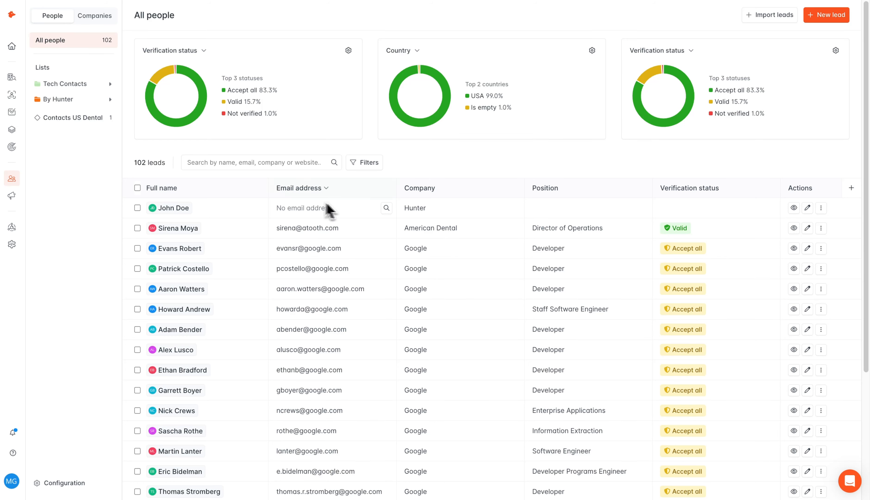
Step: Search for an email address for the first lead, whose Email address cell is empty
{"action": "left_click", "coordinate": [387, 208]}
Step: Select all 102 leads and show the additional bulk actions such as export
{"action": "left_click", "coordinate": [134, 200]}
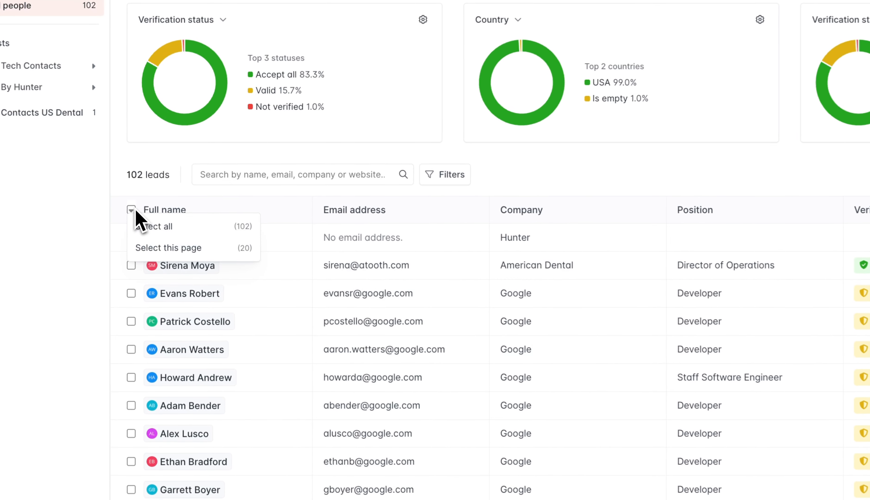
{"action": "left_click", "coordinate": [147, 221]}
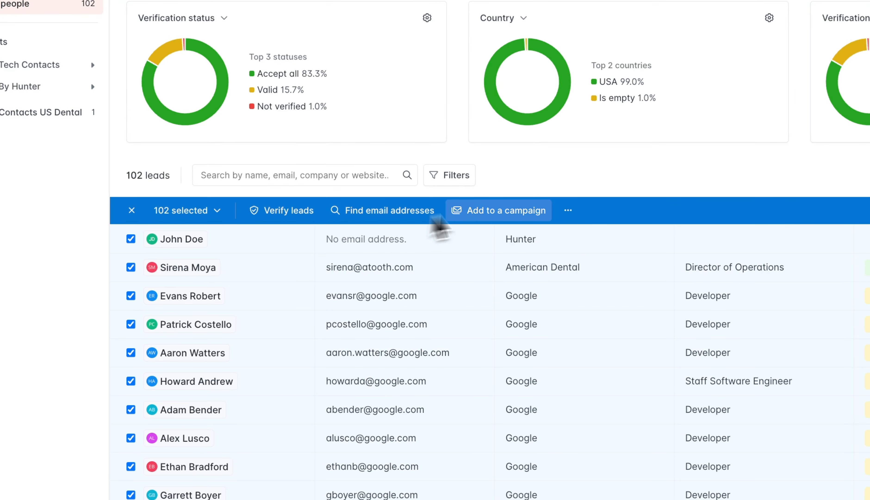
{"action": "left_click", "coordinate": [567, 210]}
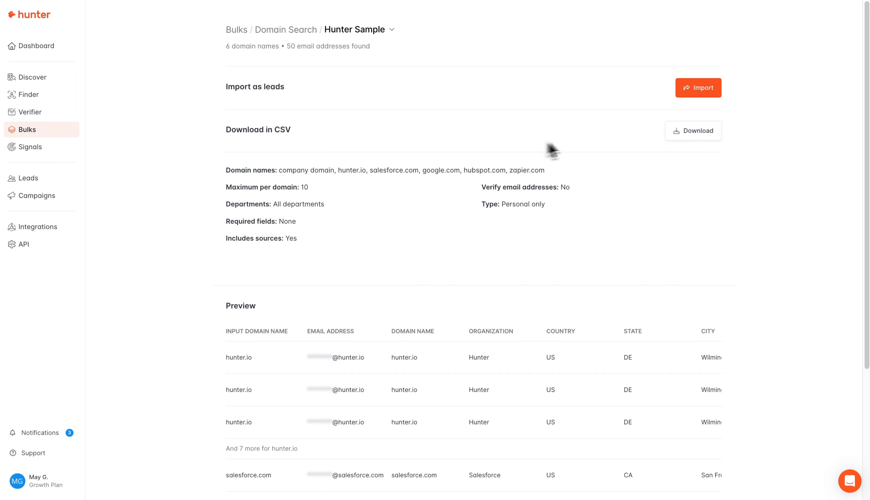
Step: View the CSV download options for the domain results, then close them without downloading
{"action": "left_click", "coordinate": [677, 134]}
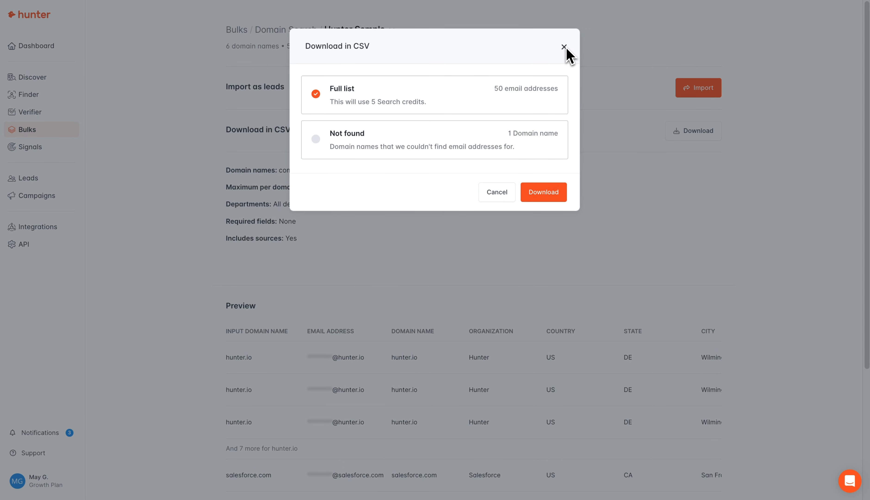
{"action": "left_click", "coordinate": [563, 47]}
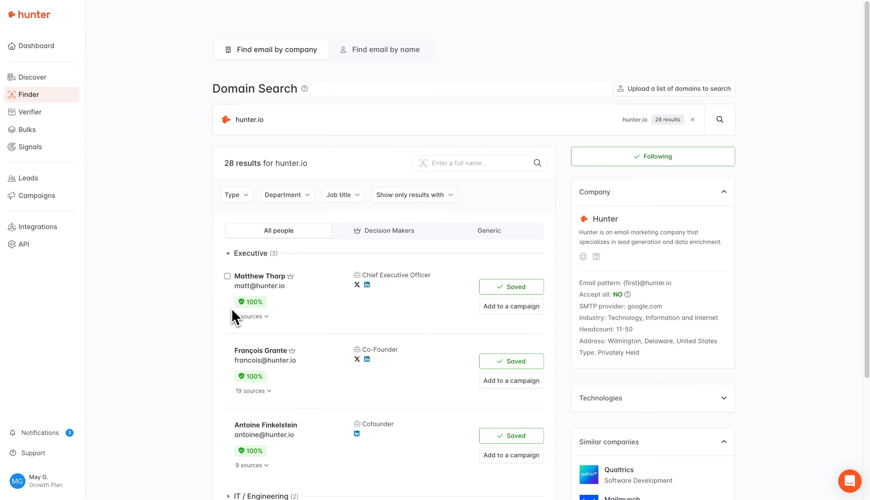
{"action": "mouse_move", "coordinate": [237, 308]}
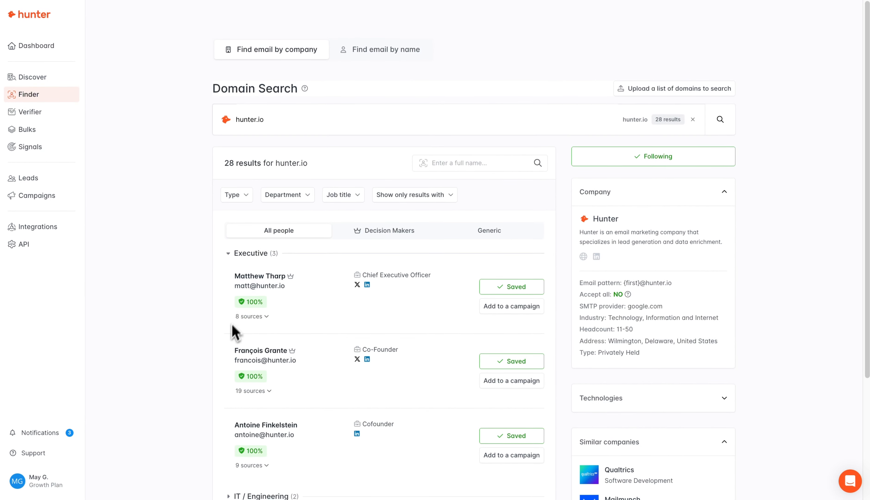
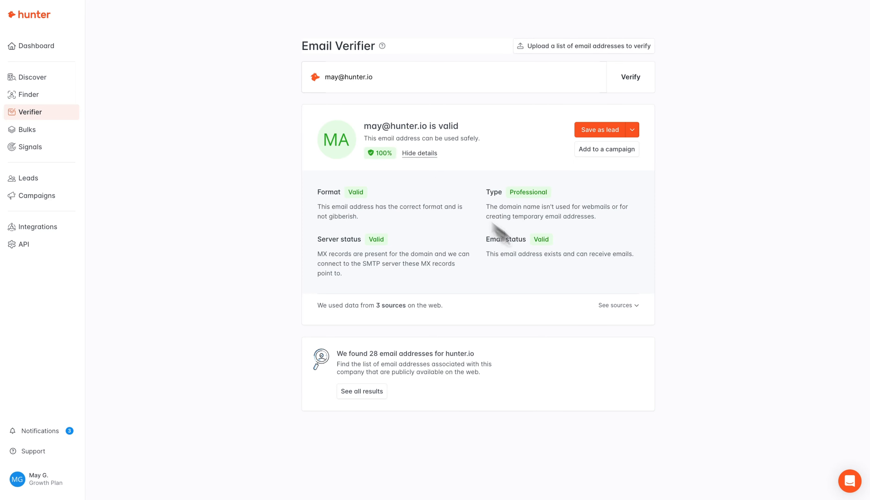
Step: Show the sources behind the email verification result, then go to the Bulks page
{"action": "left_click", "coordinate": [616, 305]}
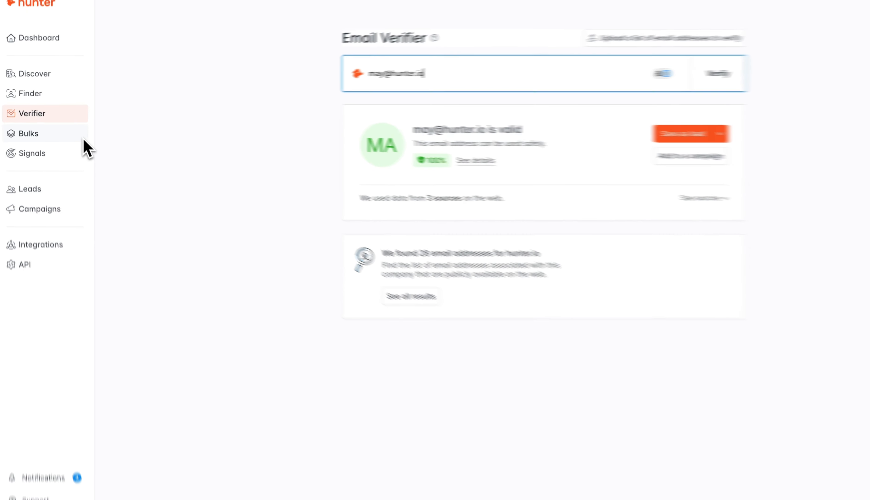
{"action": "left_click", "coordinate": [84, 140]}
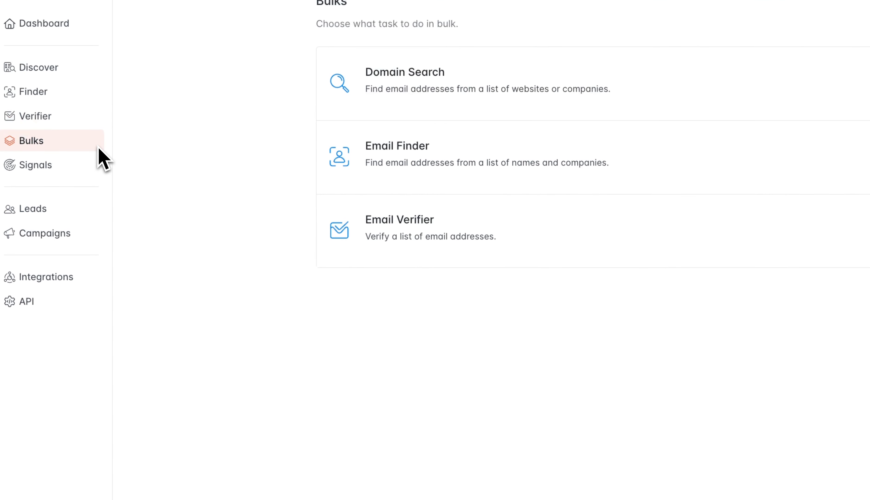
Step: Upload a new bulk verification list, 'Hunter Verification Sample', from a CSV with sources included
{"action": "left_click", "coordinate": [525, 240]}
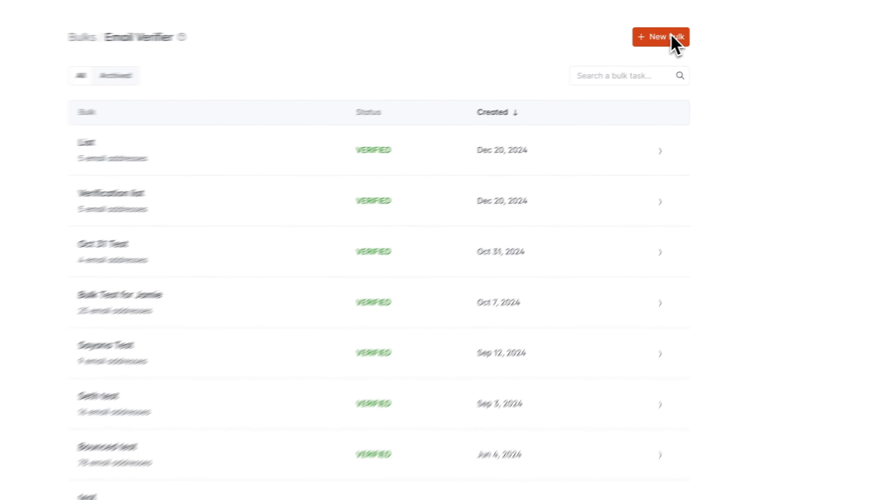
{"action": "left_click", "coordinate": [644, 39]}
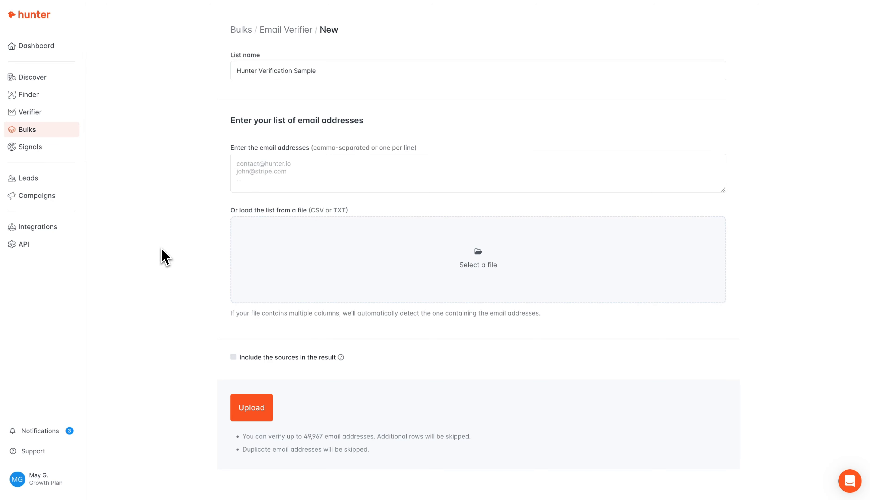
{"action": "left_click_drag", "start_coordinate": [167, 259], "coordinate": [259, 259]}
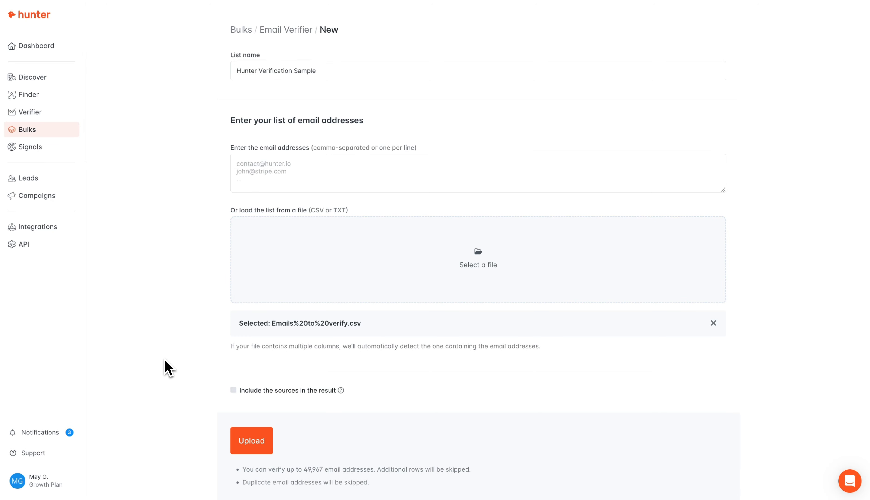
{"action": "left_click", "coordinate": [233, 390]}
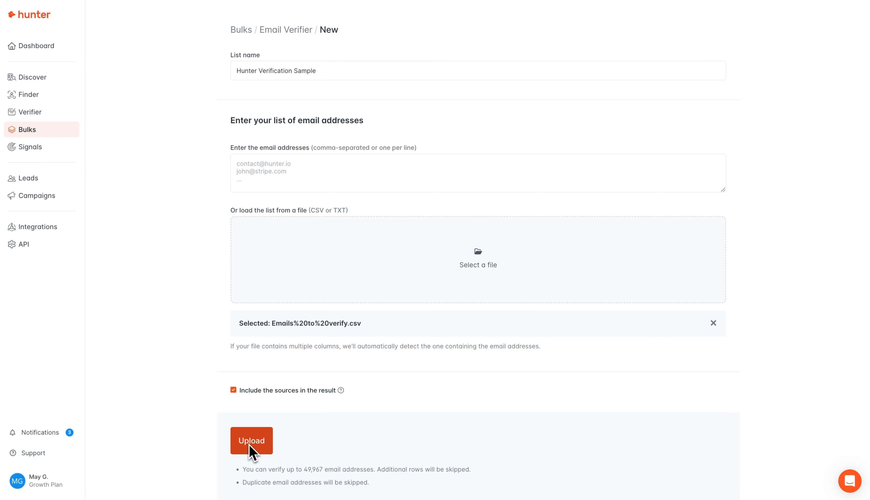
{"action": "left_click", "coordinate": [249, 445]}
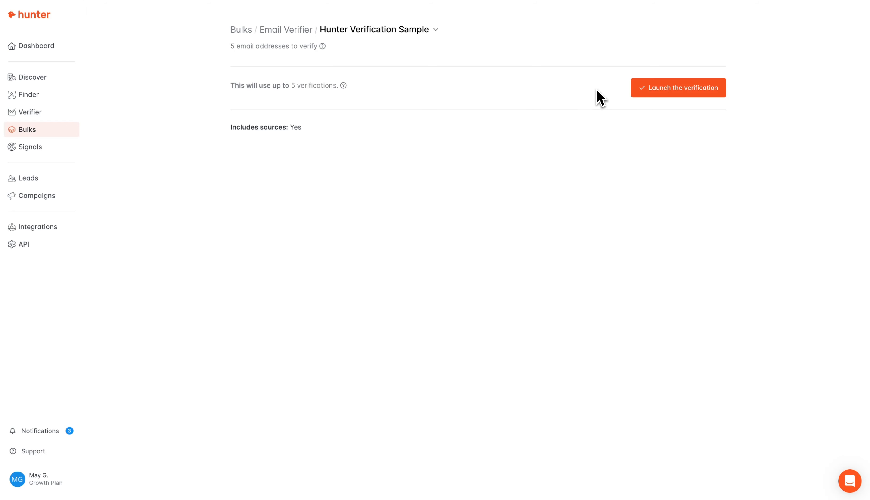
Step: Verify the 5 sample addresses (2 valid, 3 invalid) and download the results as CSV
{"action": "left_click", "coordinate": [660, 93]}
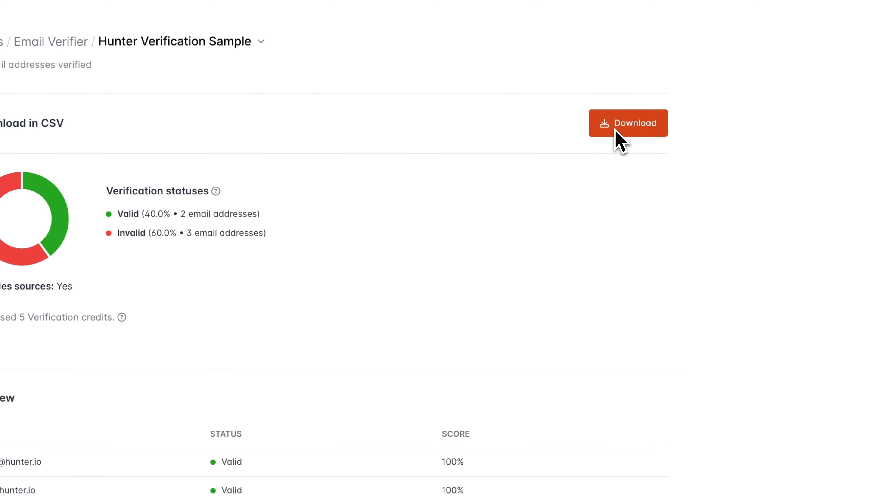
{"action": "left_click", "coordinate": [615, 130]}
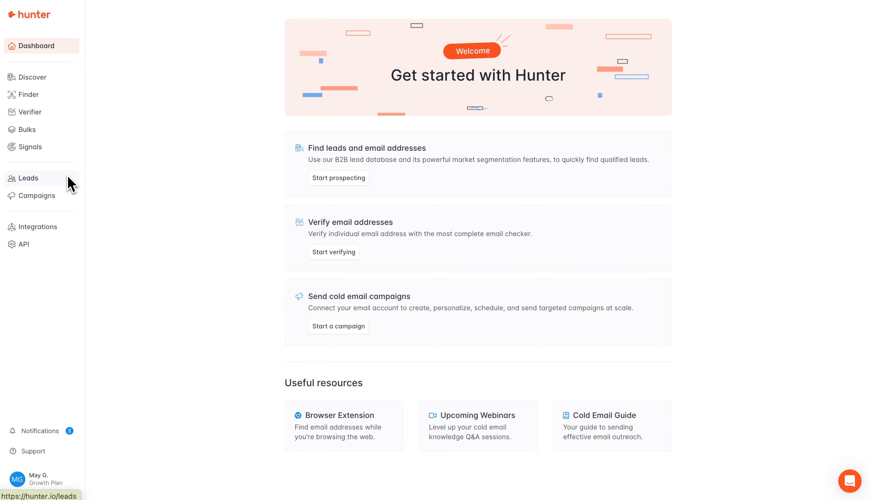
Step: Open the Hunter list under Tech Contacts, select all 15 leads, and start a campaign from them
{"action": "left_click", "coordinate": [71, 183]}
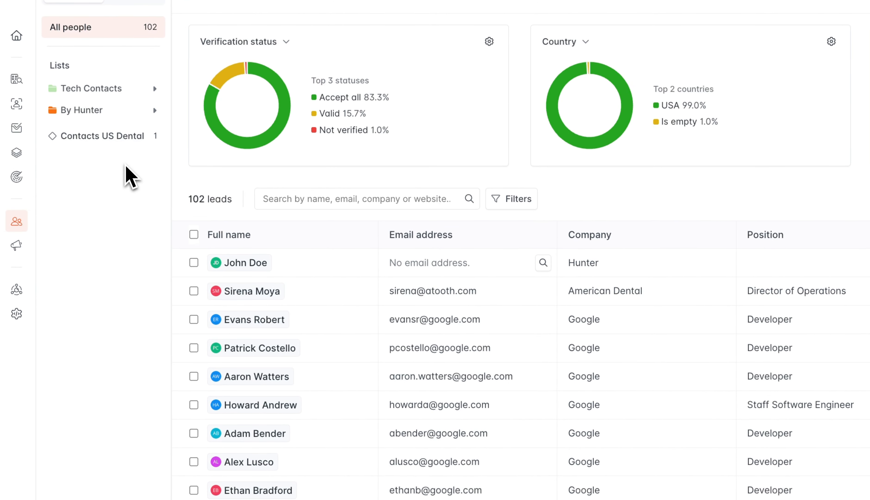
{"action": "left_click", "coordinate": [111, 91]}
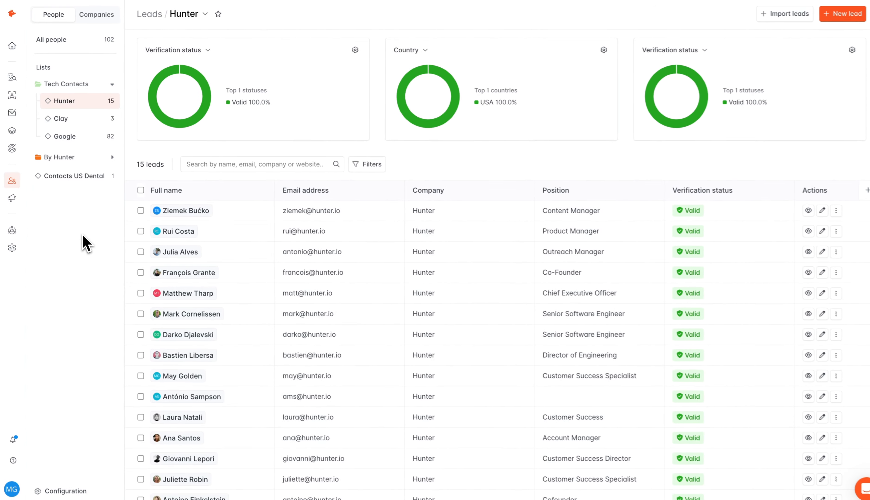
{"action": "left_click", "coordinate": [140, 192]}
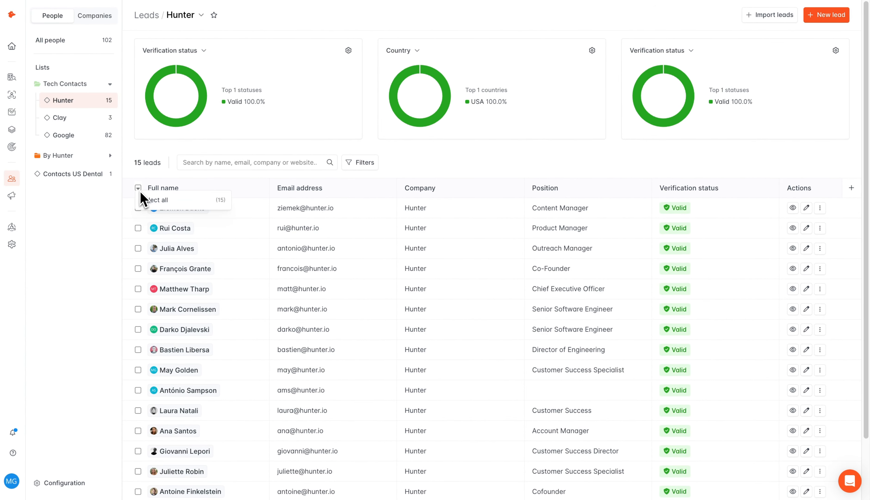
{"action": "left_click", "coordinate": [145, 199]}
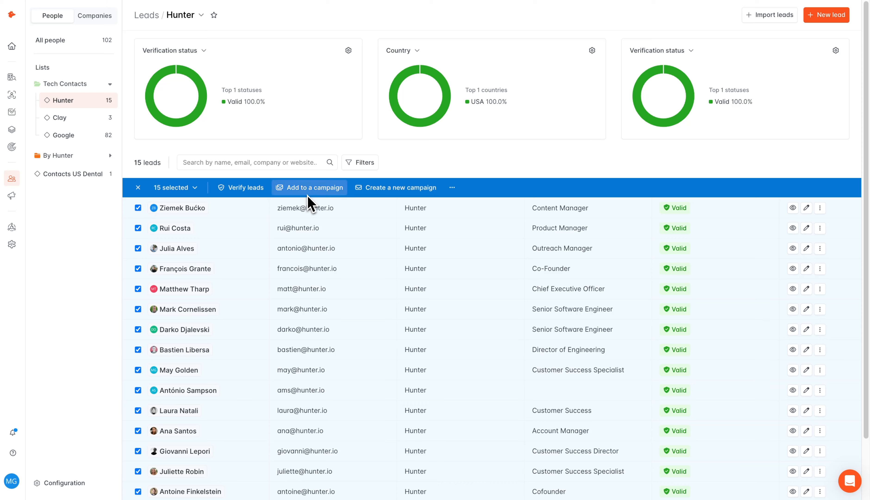
{"action": "left_click", "coordinate": [402, 191]}
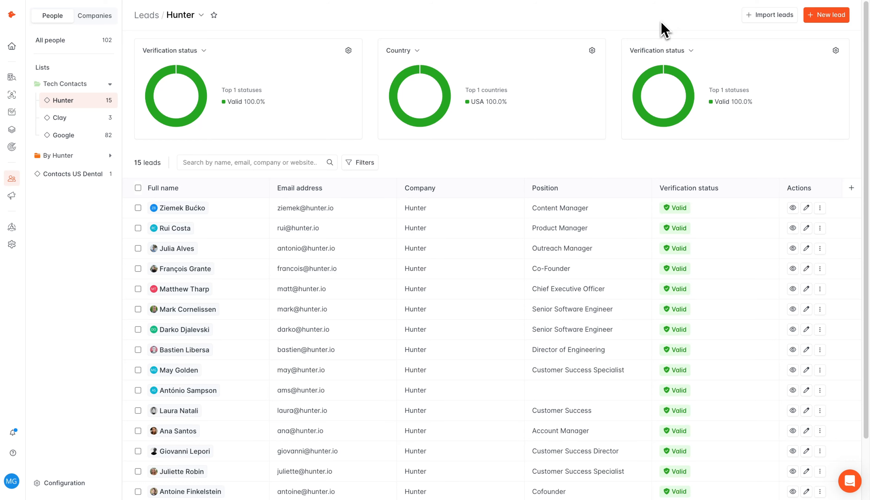
Step: Import the four leads from Sample Leads Import.csv into the Hunter list
{"action": "left_click", "coordinate": [764, 18]}
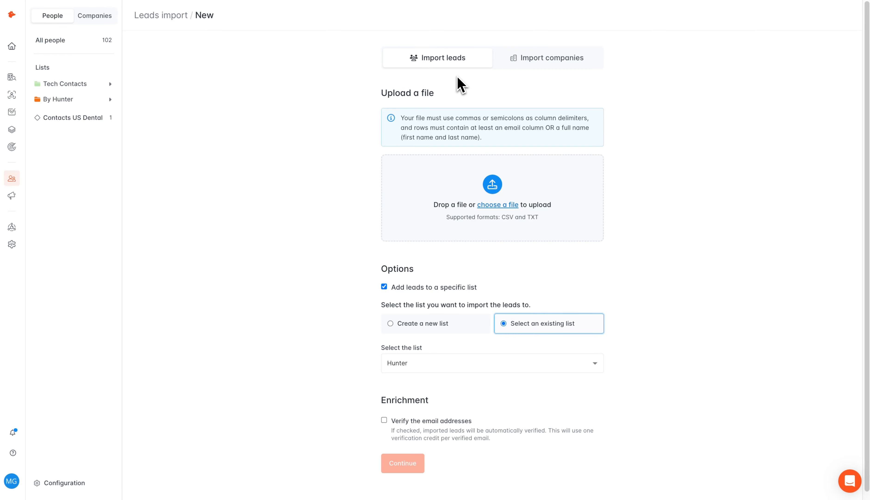
{"action": "left_click", "coordinate": [497, 205]}
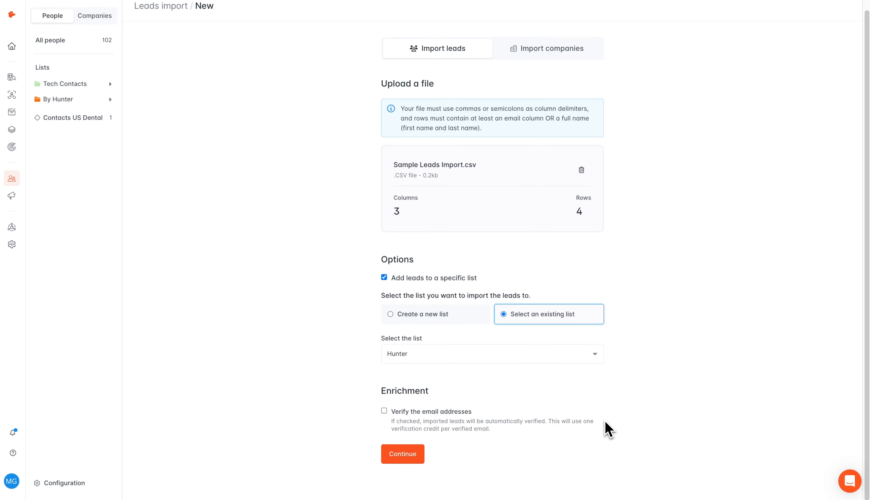
{"action": "left_click", "coordinate": [403, 454]}
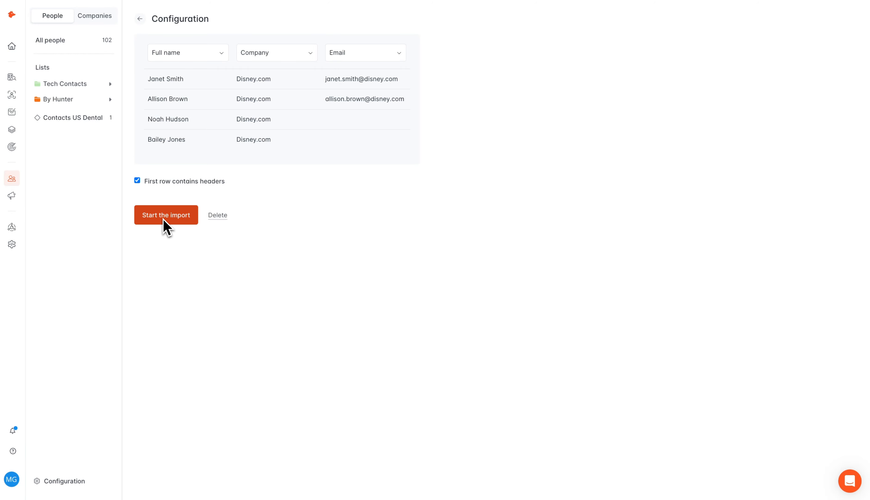
{"action": "left_click", "coordinate": [167, 219]}
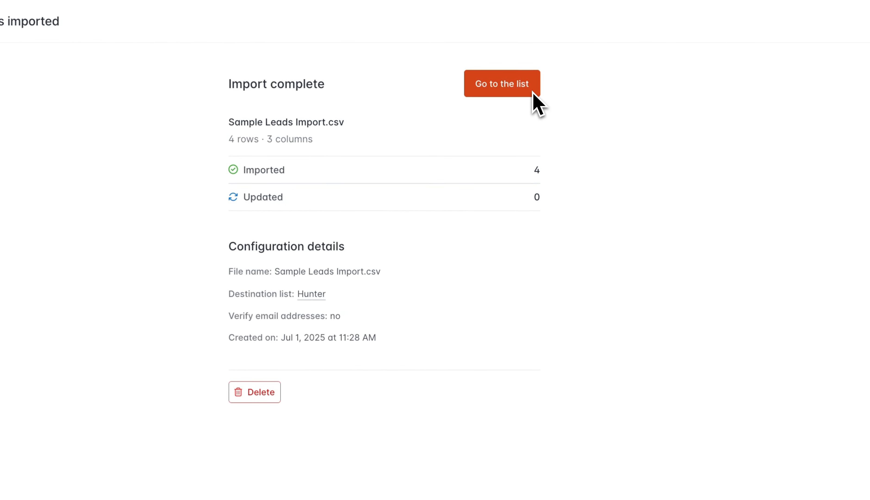
Step: View the Hunter lead list after the import, then go to the Campaigns overview
{"action": "left_click", "coordinate": [550, 85]}
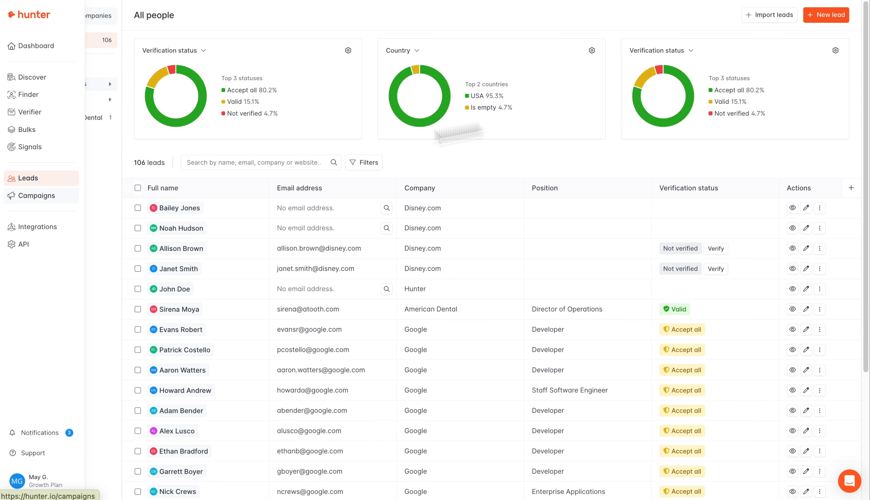
{"action": "left_click", "coordinate": [55, 199]}
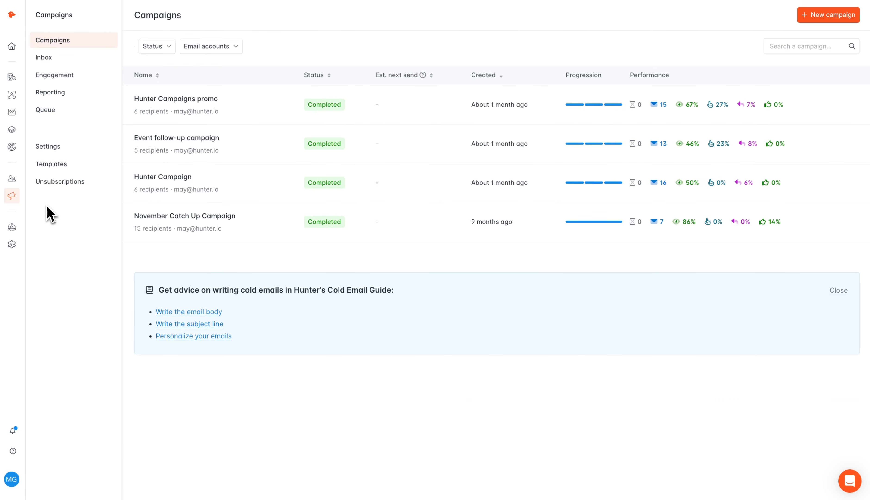
{"action": "mouse_move", "coordinate": [22, 199]}
Step: Create a new campaign and add 10 recipients from saved leads filtered to the Hunter list
{"action": "left_click", "coordinate": [802, 17]}
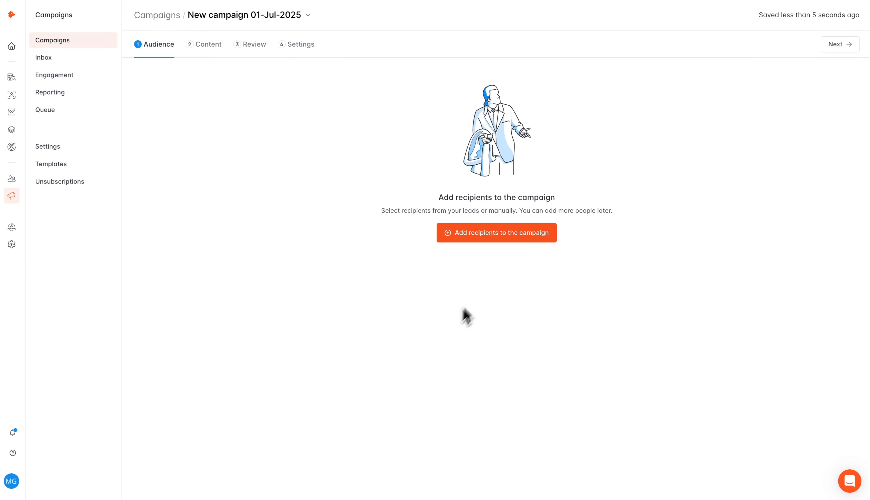
{"action": "left_click", "coordinate": [511, 233]}
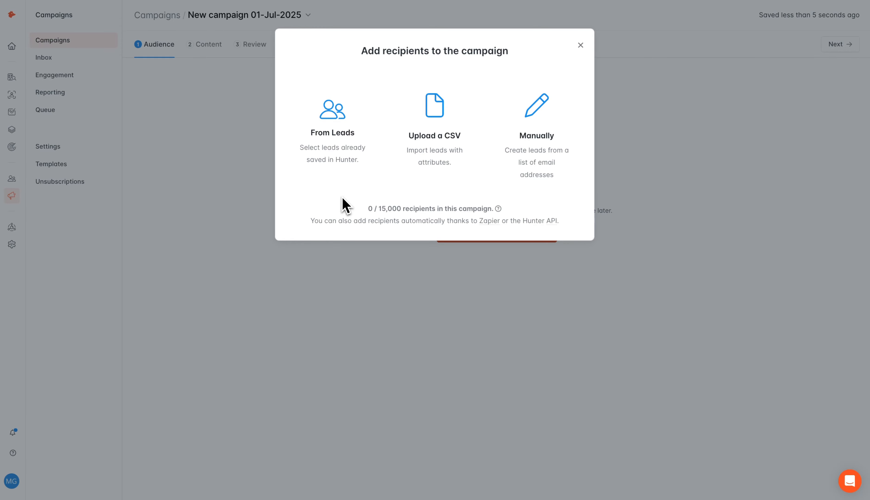
{"action": "left_click", "coordinate": [335, 145]}
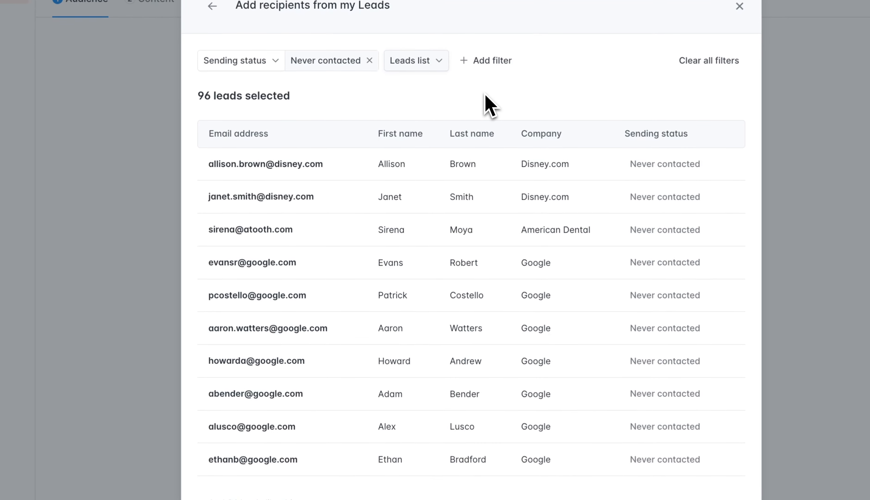
{"action": "left_click", "coordinate": [421, 67]}
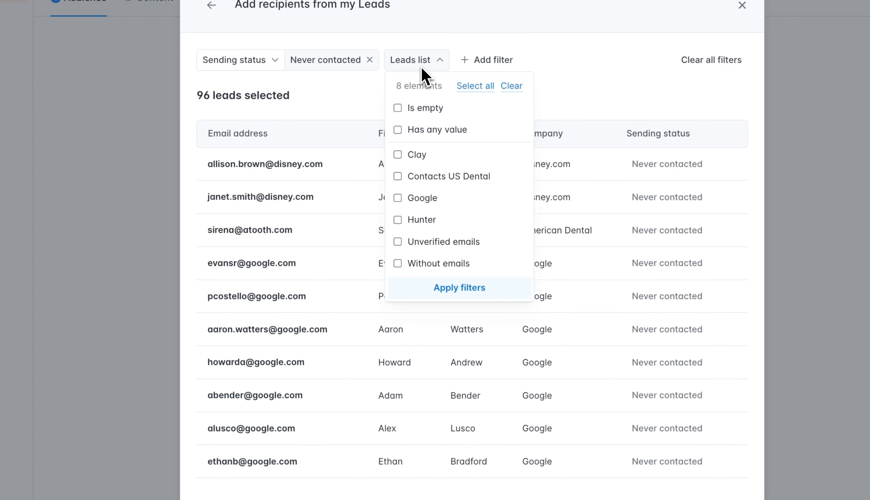
{"action": "left_click", "coordinate": [473, 61]}
{"action": "left_click", "coordinate": [476, 61]}
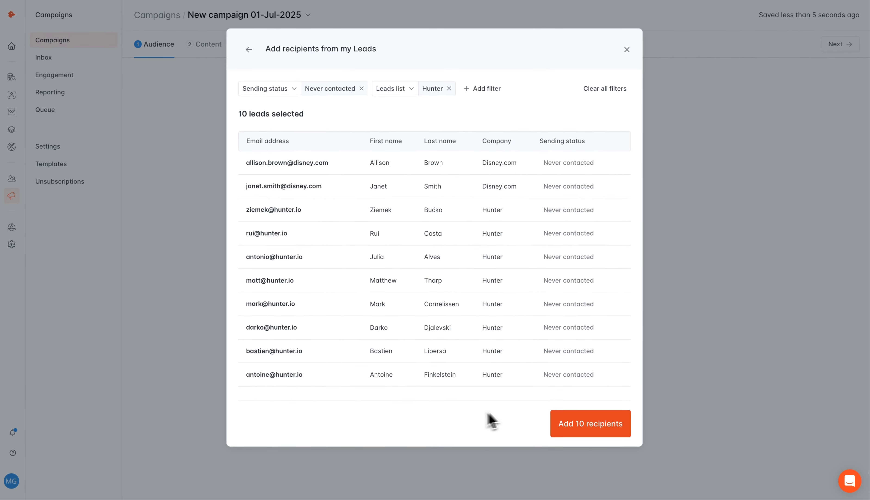
{"action": "left_click", "coordinate": [587, 426]}
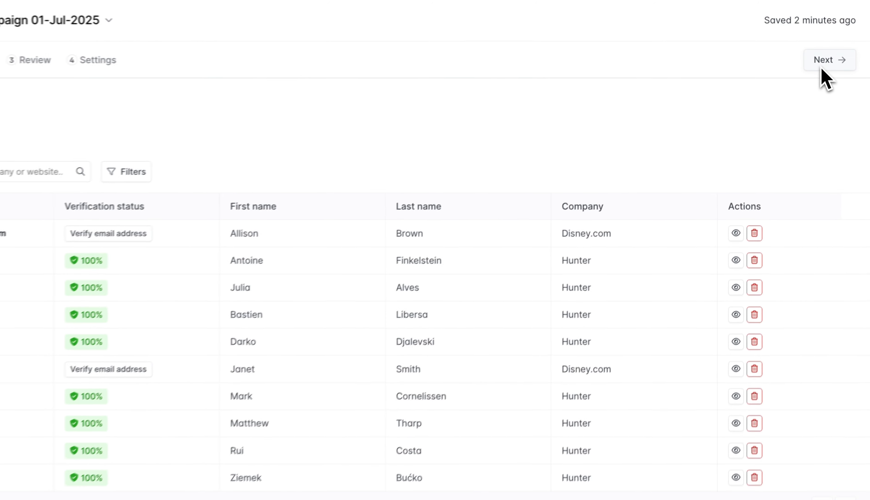
Step: On the Content step, browse saved templates without applying one and enable the AI writing assistant
{"action": "left_click", "coordinate": [823, 63]}
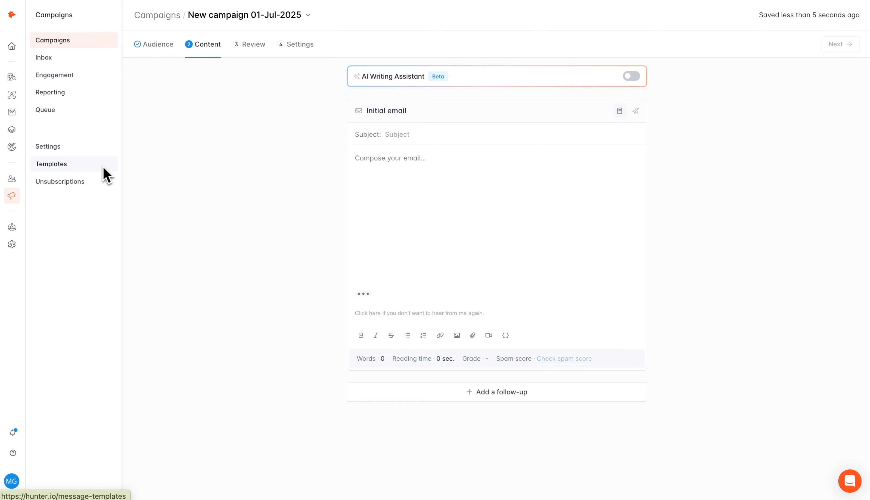
{"action": "left_click", "coordinate": [619, 110]}
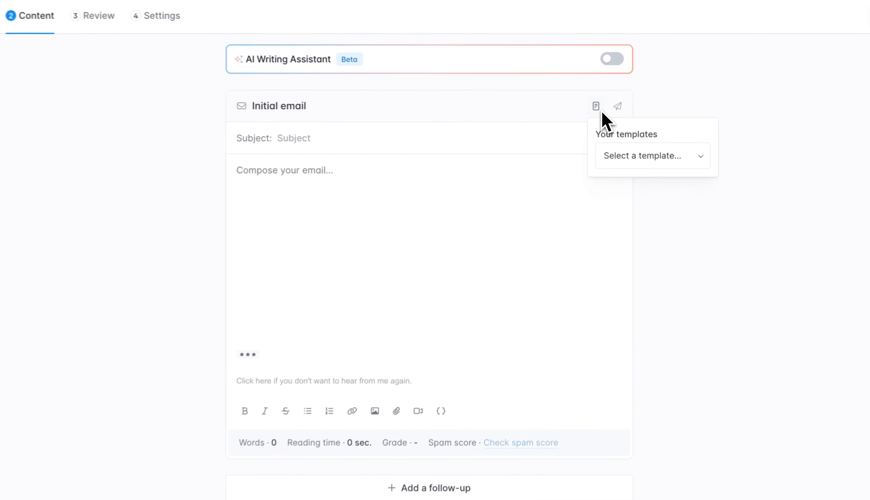
{"action": "left_click", "coordinate": [637, 157]}
{"action": "left_click", "coordinate": [640, 179]}
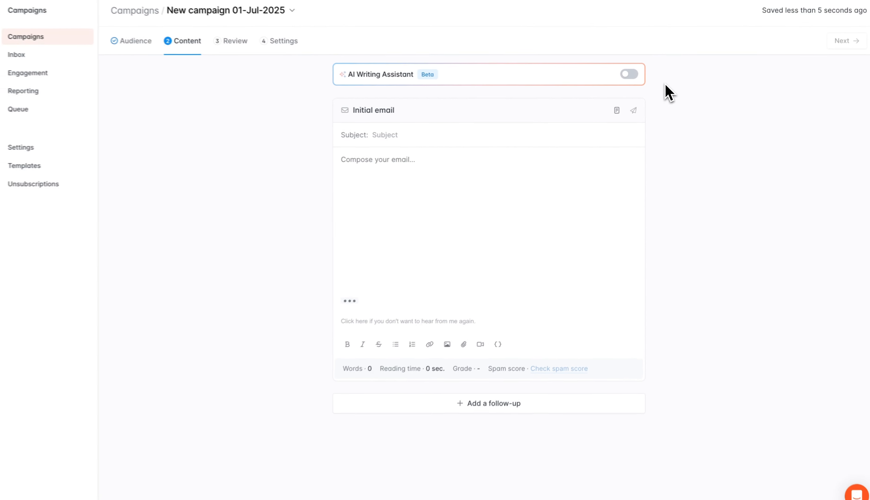
{"action": "left_click", "coordinate": [634, 73]}
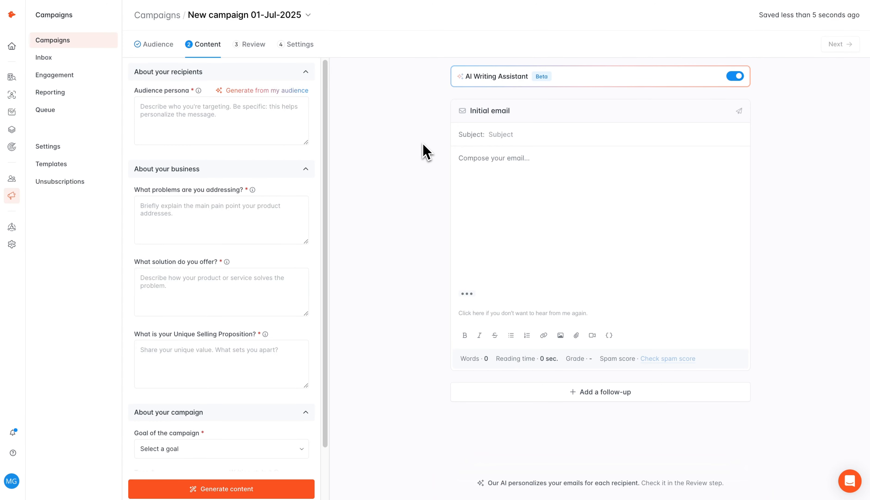
Step: Describe the audience persona and set the AI brief to Friendly tone and Conversational writing style
{"action": "left_click", "coordinate": [246, 128]}
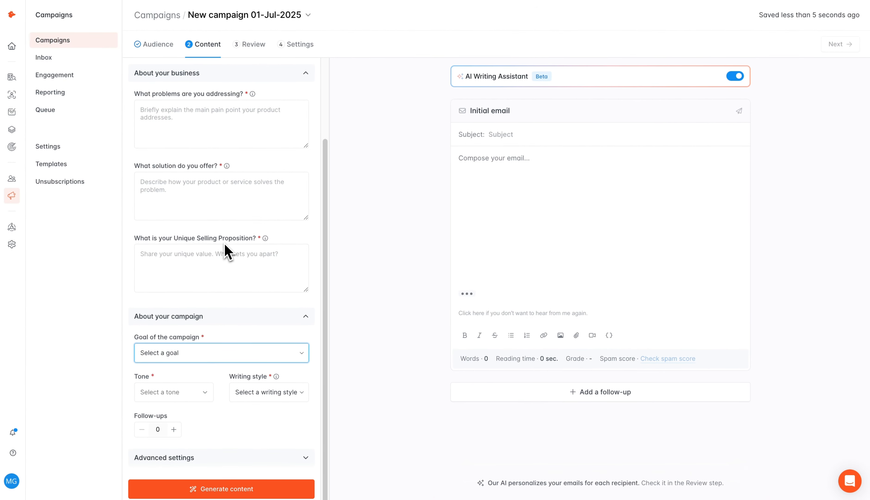
{"action": "left_click", "coordinate": [216, 353]}
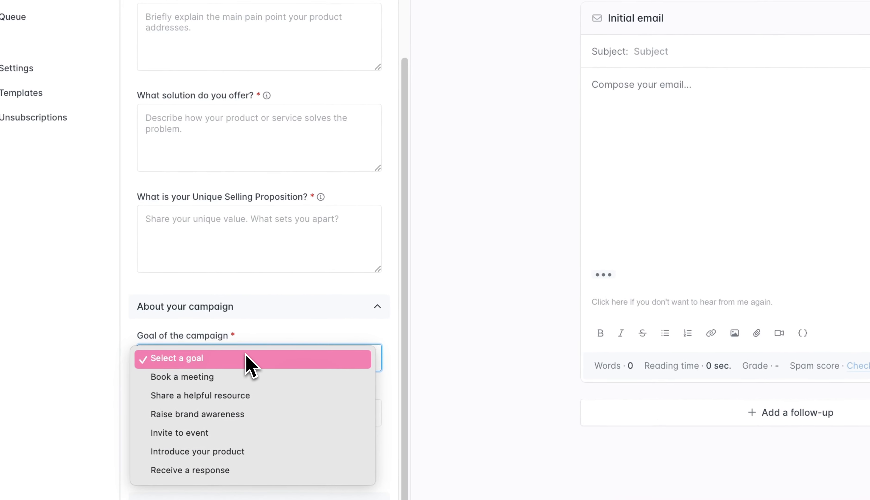
{"action": "left_click", "coordinate": [246, 355]}
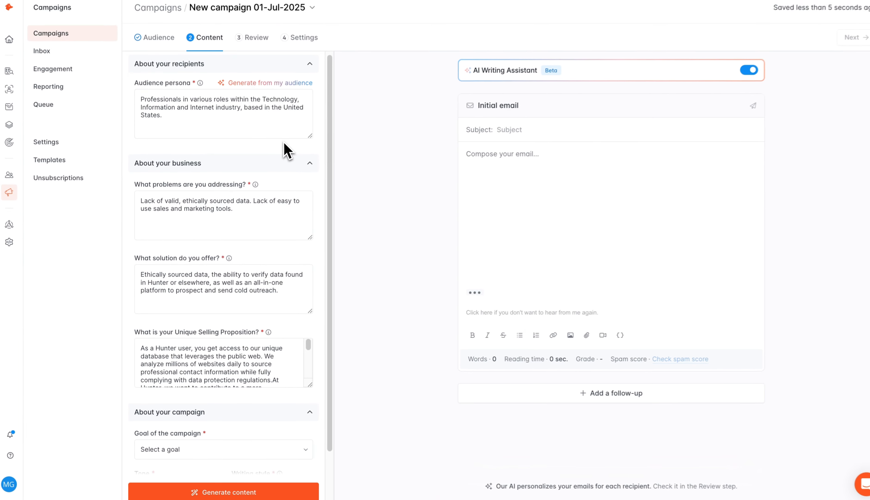
{"action": "scroll", "coordinate": [276, 164], "scroll_direction": "down", "scroll_amount": 3}
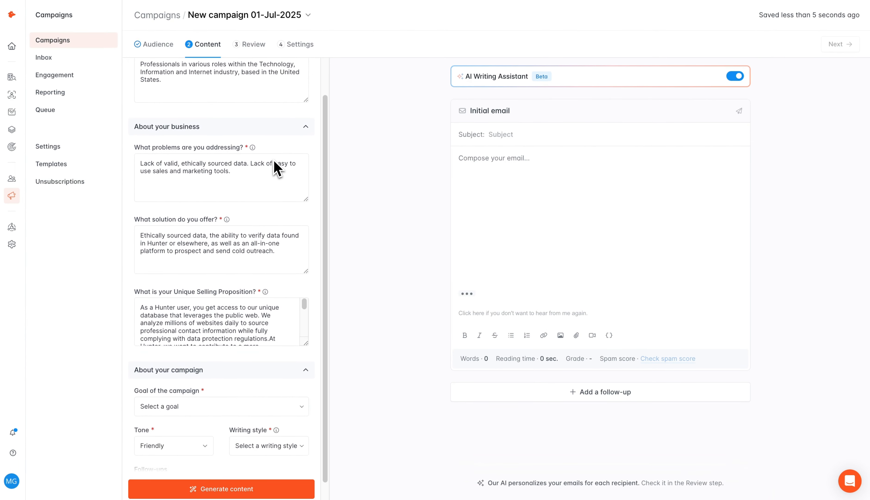
{"action": "scroll", "coordinate": [257, 297], "scroll_direction": "down", "scroll_amount": 1}
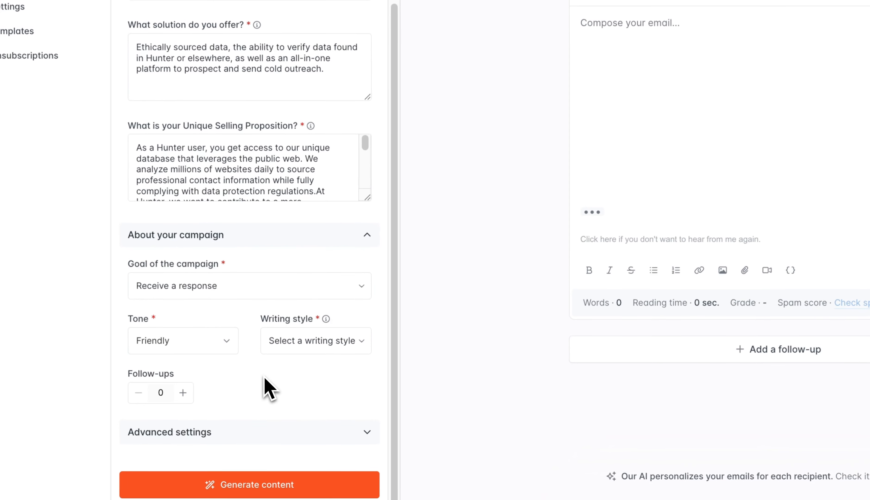
{"action": "left_click", "coordinate": [226, 349]}
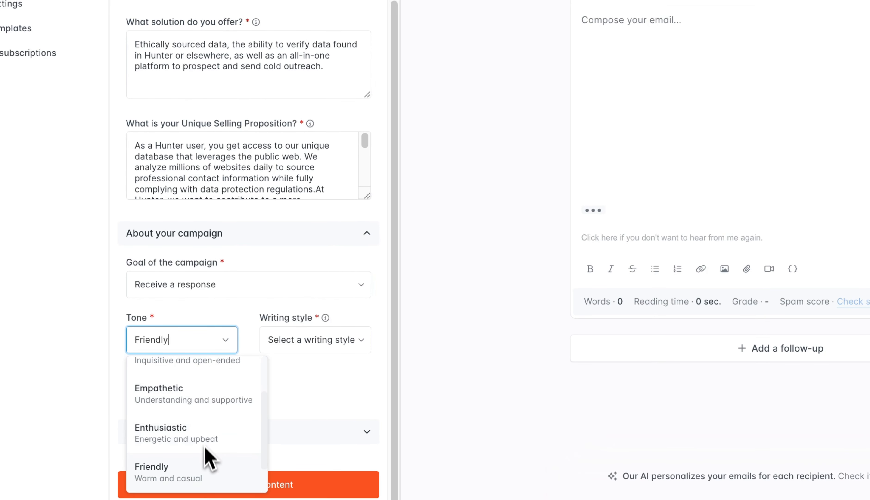
{"action": "left_click", "coordinate": [207, 472]}
{"action": "left_click", "coordinate": [329, 345]}
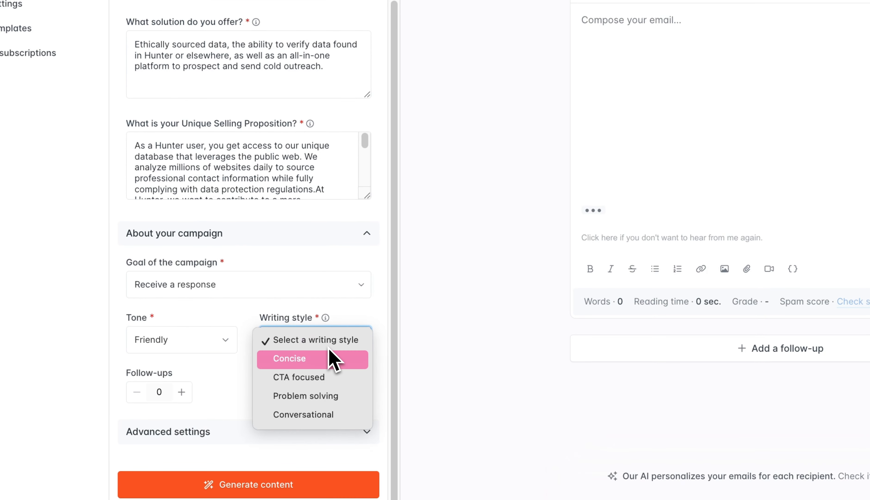
{"action": "left_click", "coordinate": [333, 415]}
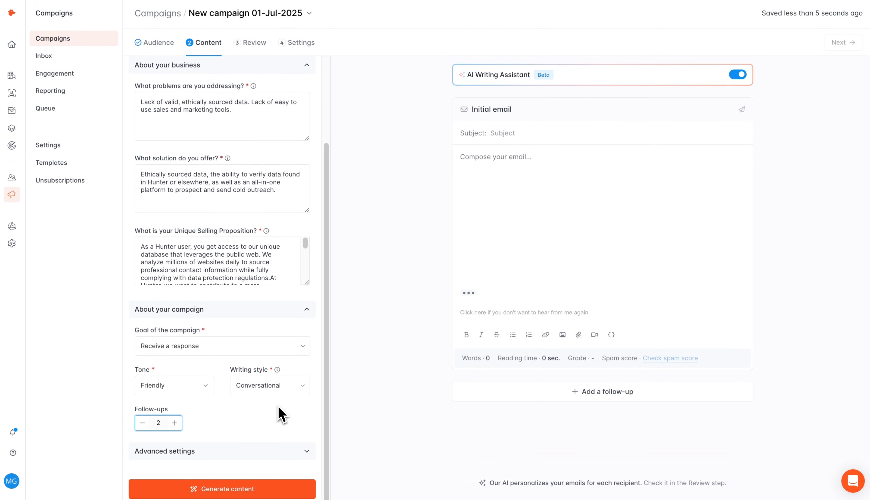
Step: Generate the AI email sequence and read through the initial email and Follow up 1
{"action": "left_click", "coordinate": [231, 490]}
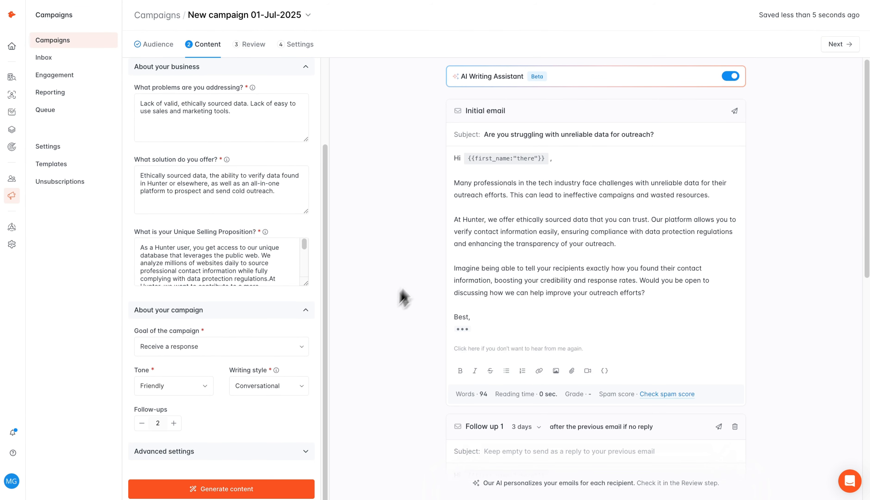
{"action": "scroll", "coordinate": [425, 259], "scroll_direction": "down", "scroll_amount": 4}
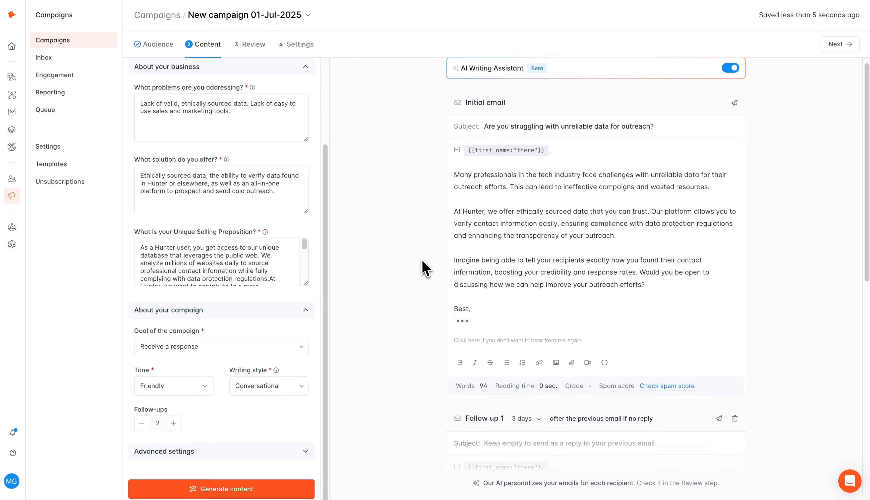
{"action": "scroll", "coordinate": [422, 270], "scroll_direction": "down", "scroll_amount": 4}
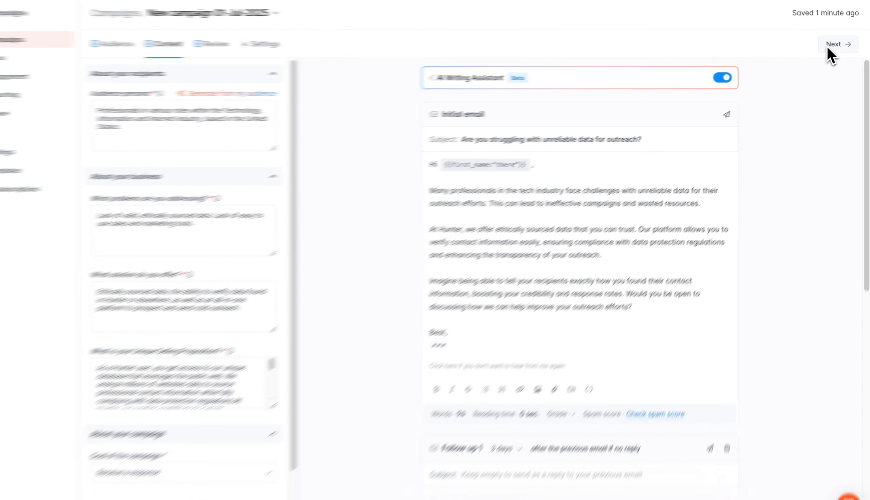
Step: Review the ten personalized emails, dismiss the test-send prompt, and proceed to the campaign Settings
{"action": "left_click", "coordinate": [832, 45]}
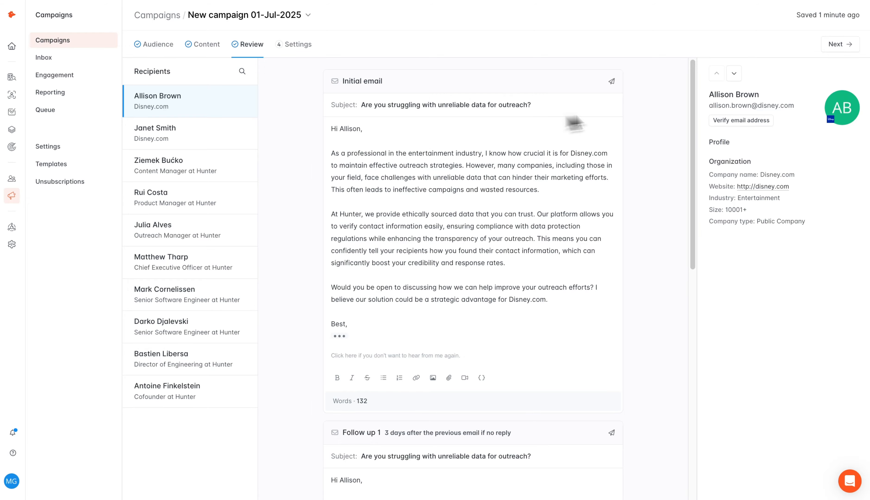
{"action": "left_click", "coordinate": [589, 98]}
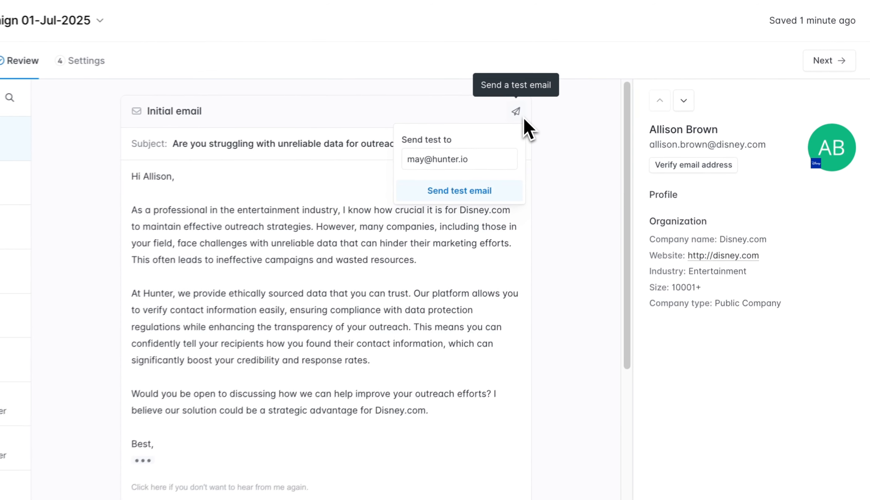
{"action": "left_click", "coordinate": [560, 154]}
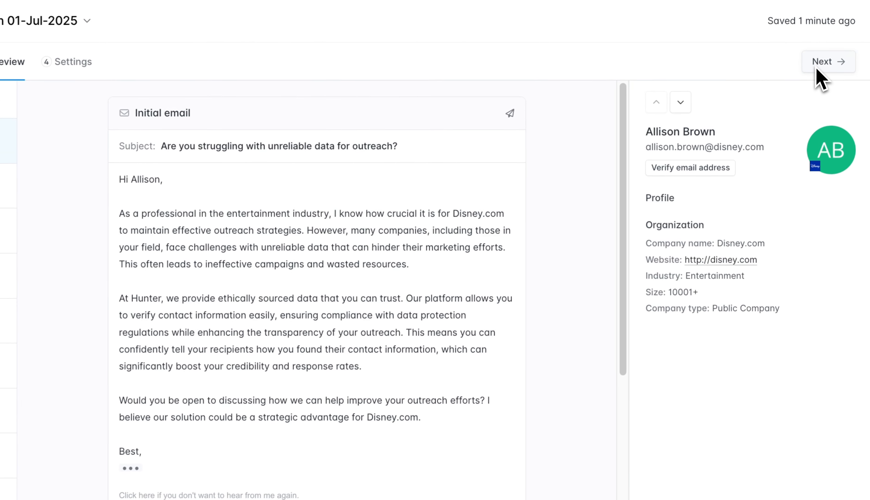
{"action": "left_click", "coordinate": [819, 67]}
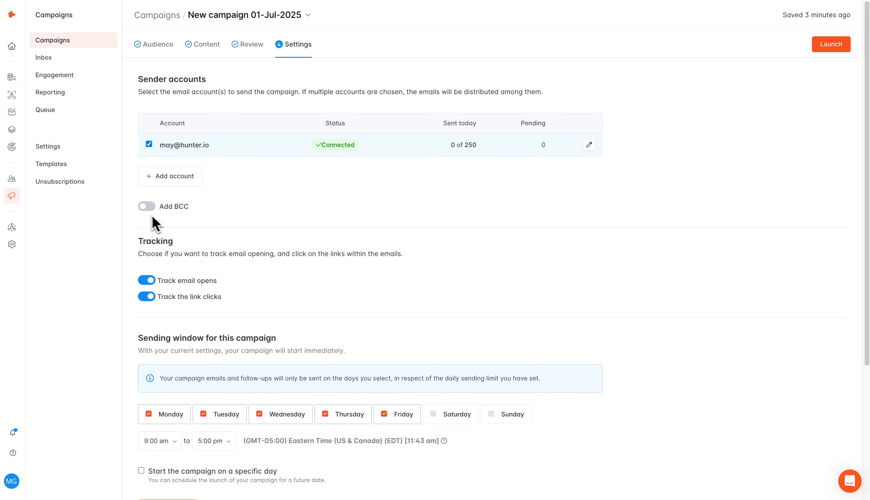
Step: Switch on BCC copies with no copy address and re-save the sender account's settings
{"action": "left_click", "coordinate": [146, 206]}
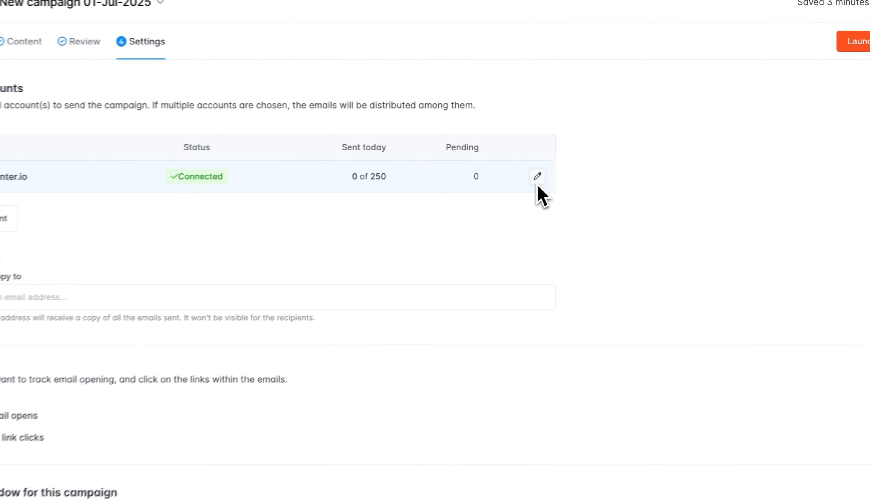
{"action": "left_click", "coordinate": [589, 144]}
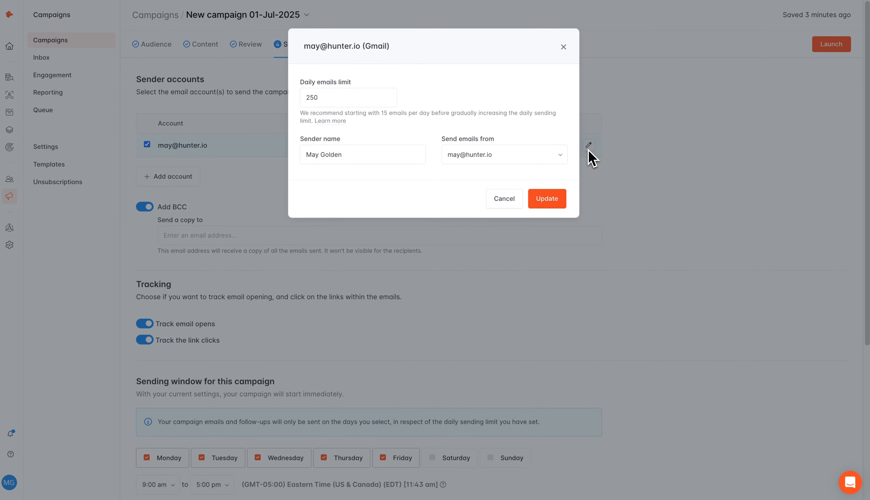
{"action": "left_click", "coordinate": [541, 203]}
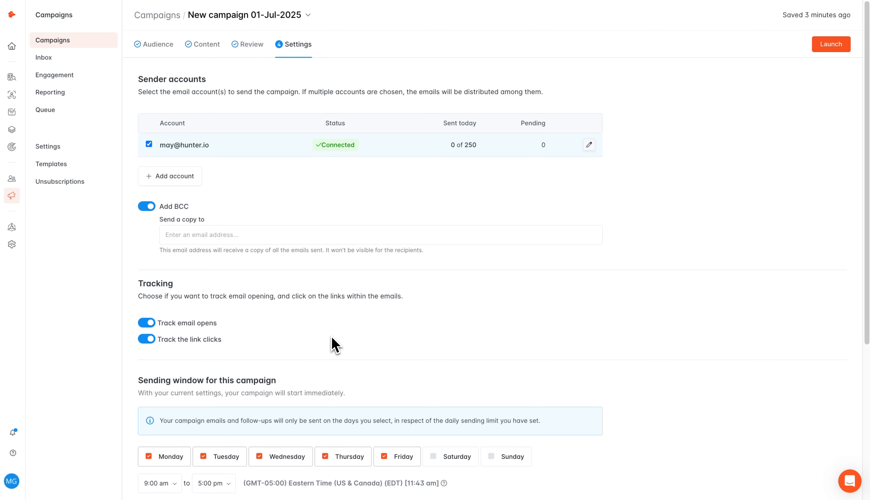
{"action": "scroll", "coordinate": [331, 343], "scroll_direction": "down", "scroll_amount": 5}
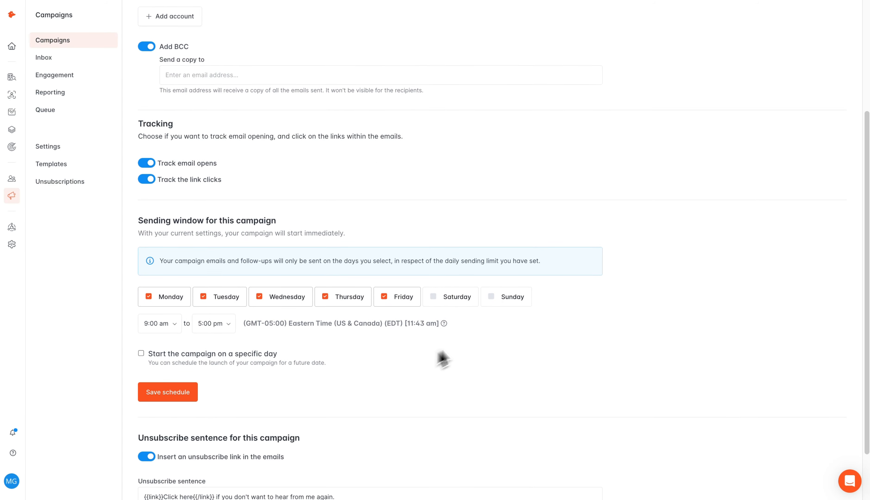
{"action": "scroll", "coordinate": [421, 385], "scroll_direction": "down", "scroll_amount": 2}
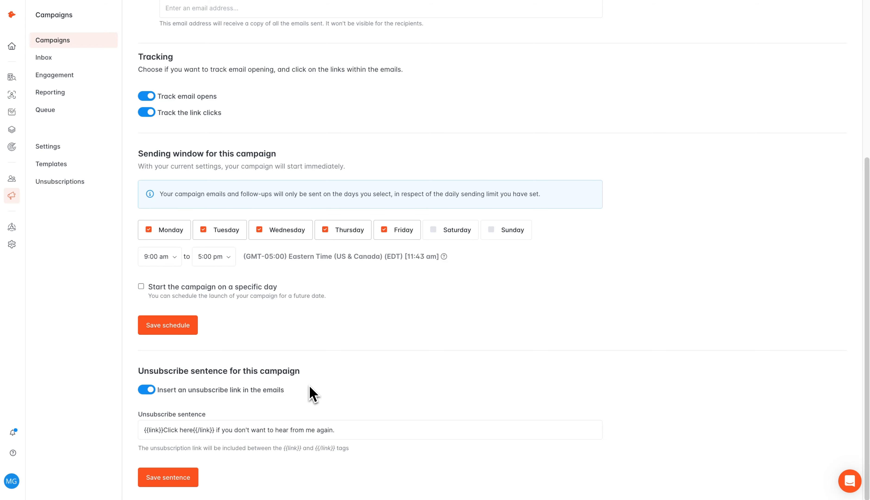
{"action": "scroll", "coordinate": [501, 229], "scroll_direction": "up", "scroll_amount": 7}
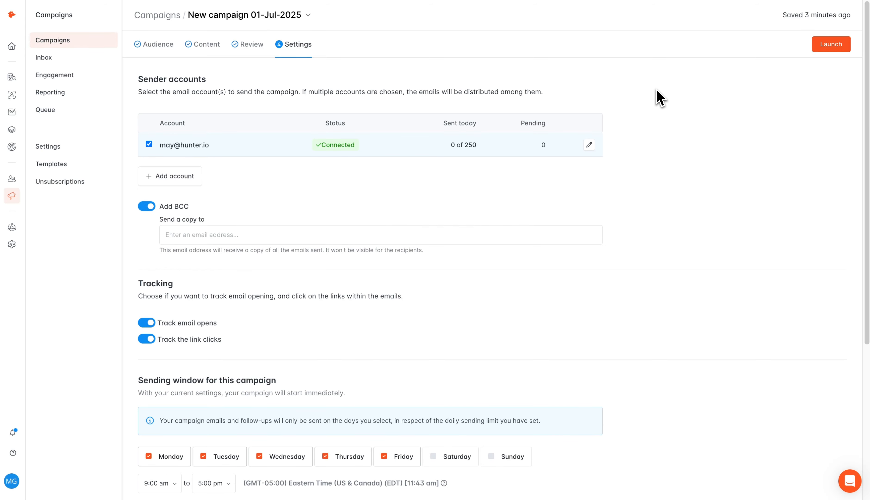
Step: Launch 'New campaign 01-Jul-2025' and schedule it to send on Jul 31, 2025
{"action": "left_click", "coordinate": [843, 47]}
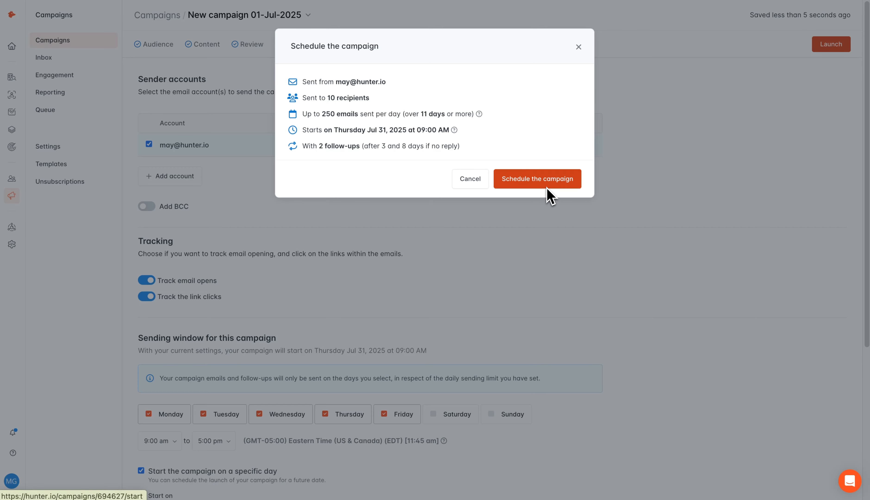
{"action": "left_click", "coordinate": [548, 187]}
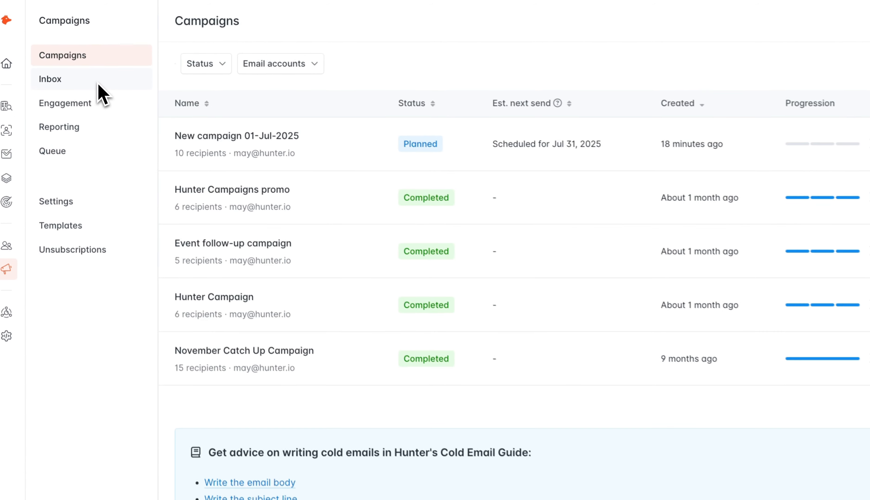
Step: Check the campaign replies inbox, then view recipients' opens, clicks and last activity
{"action": "left_click", "coordinate": [98, 84]}
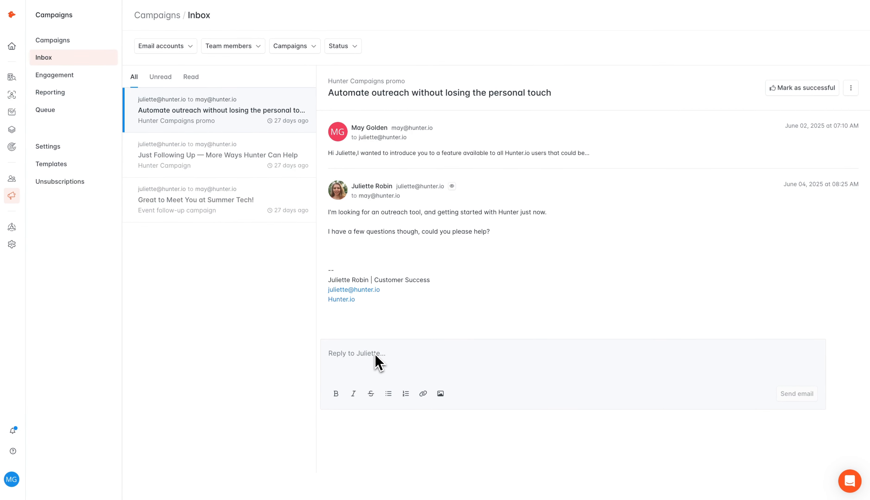
{"action": "left_click", "coordinate": [54, 75]}
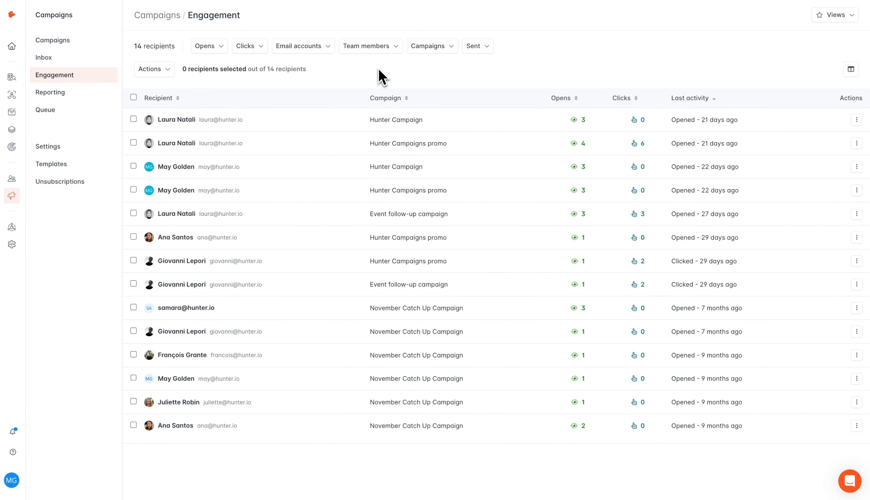
Step: View campaign reporting figures, keeping top campaigns ranked by Emails sent
{"action": "left_click", "coordinate": [106, 97]}
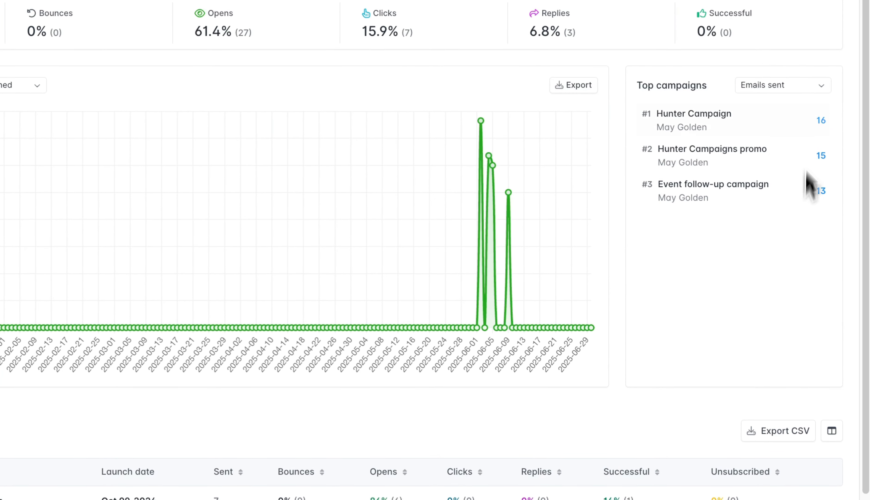
{"action": "left_click", "coordinate": [804, 88]}
{"action": "left_click", "coordinate": [804, 84]}
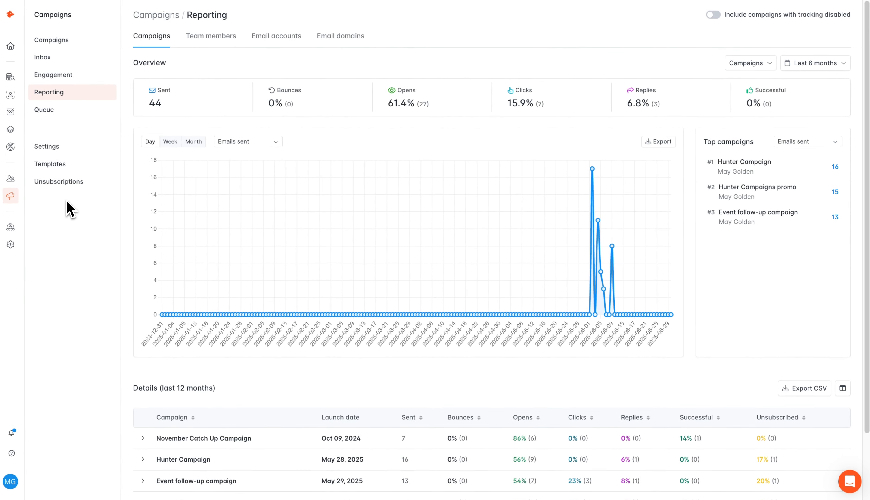
Step: Look over the pending email queue, saved templates, and the 9 unsubscribed, bounced or blocked recipients
{"action": "left_click", "coordinate": [69, 113]}
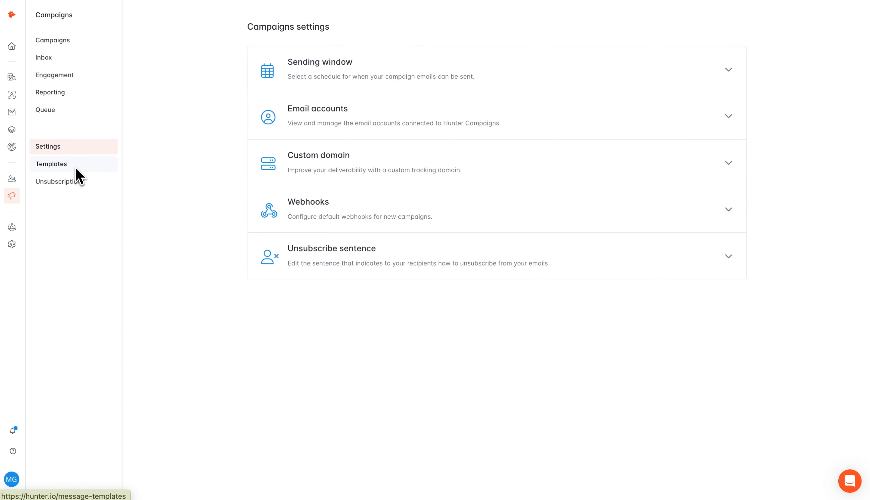
{"action": "left_click", "coordinate": [77, 170]}
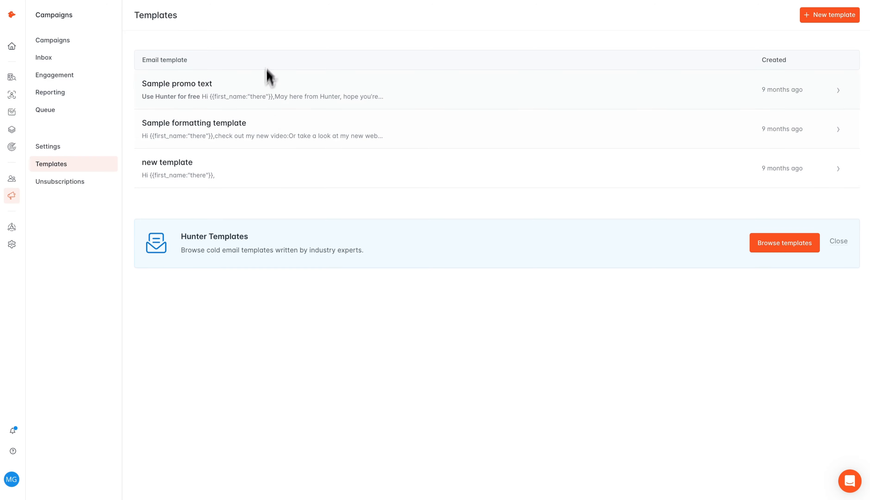
{"action": "left_click", "coordinate": [69, 181]}
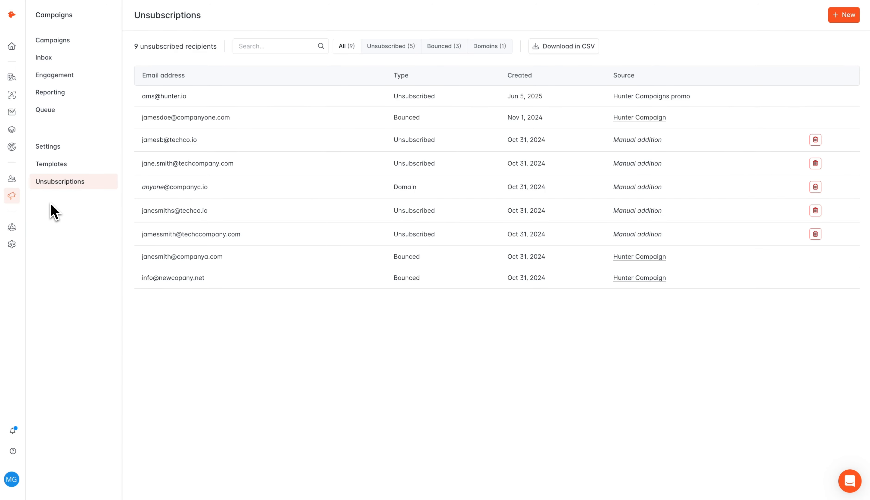